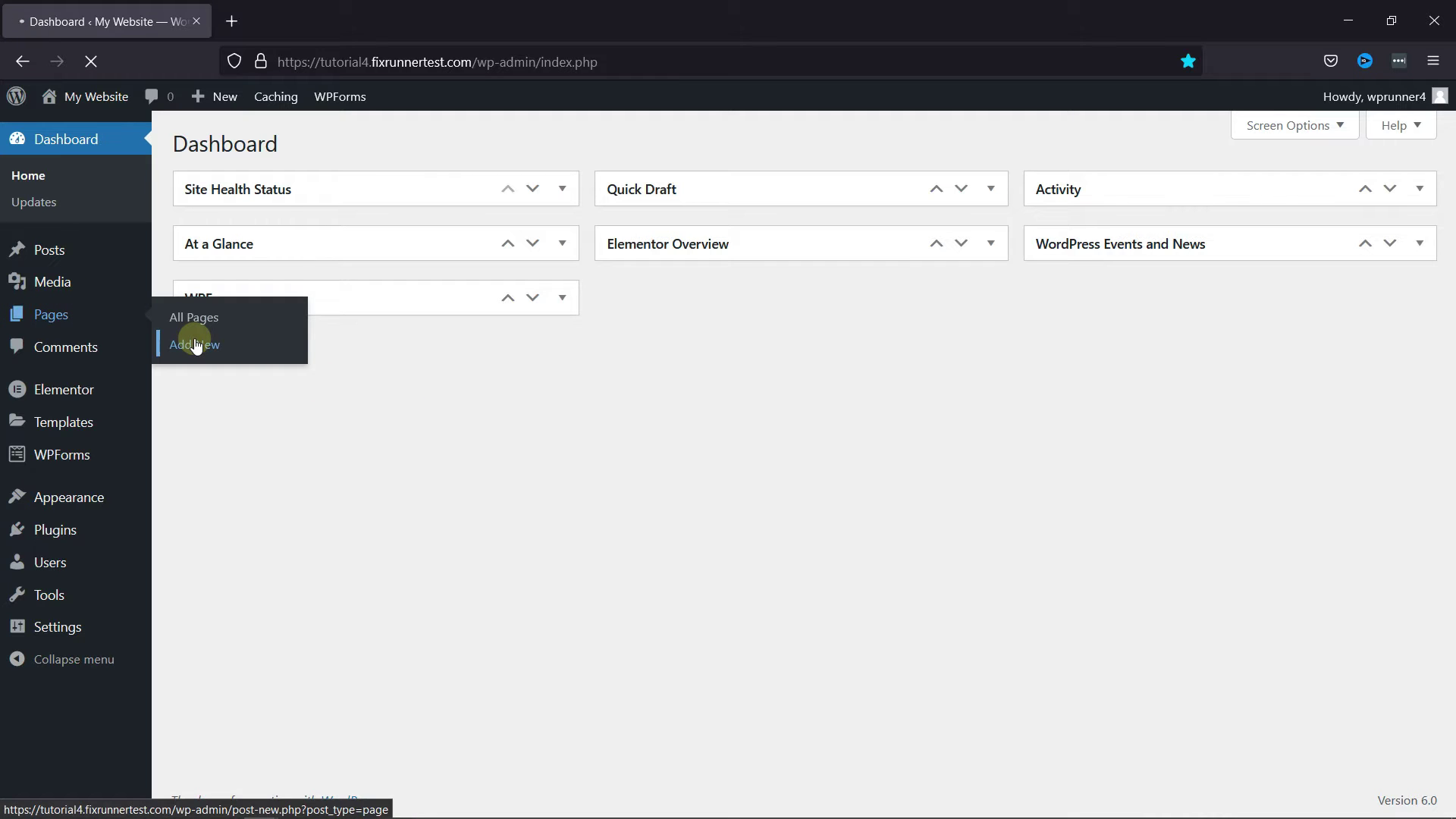
Create a new page titled "Gallery" and open it for editing with Elementor
click(195, 345)
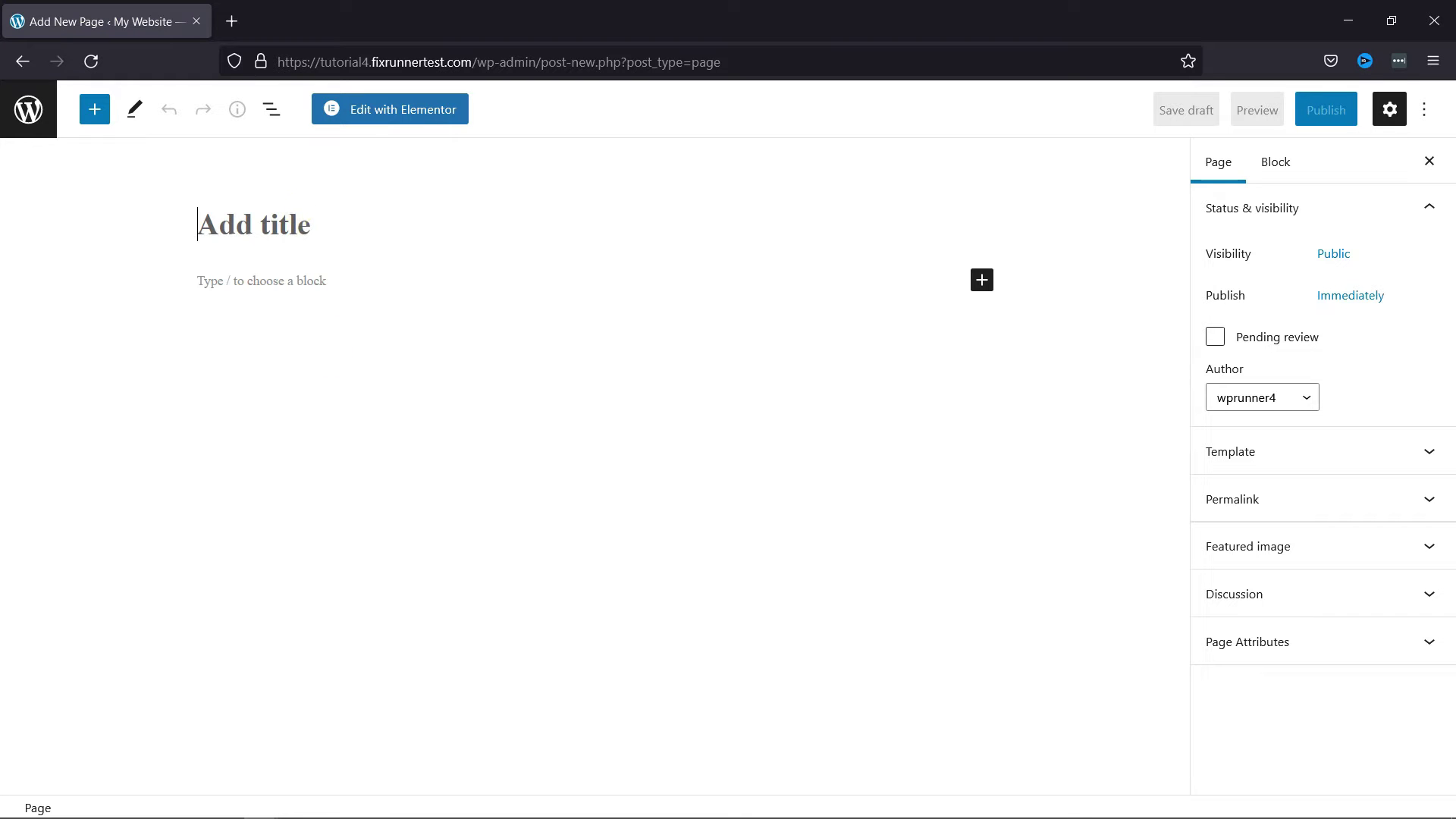
text(Gallery)
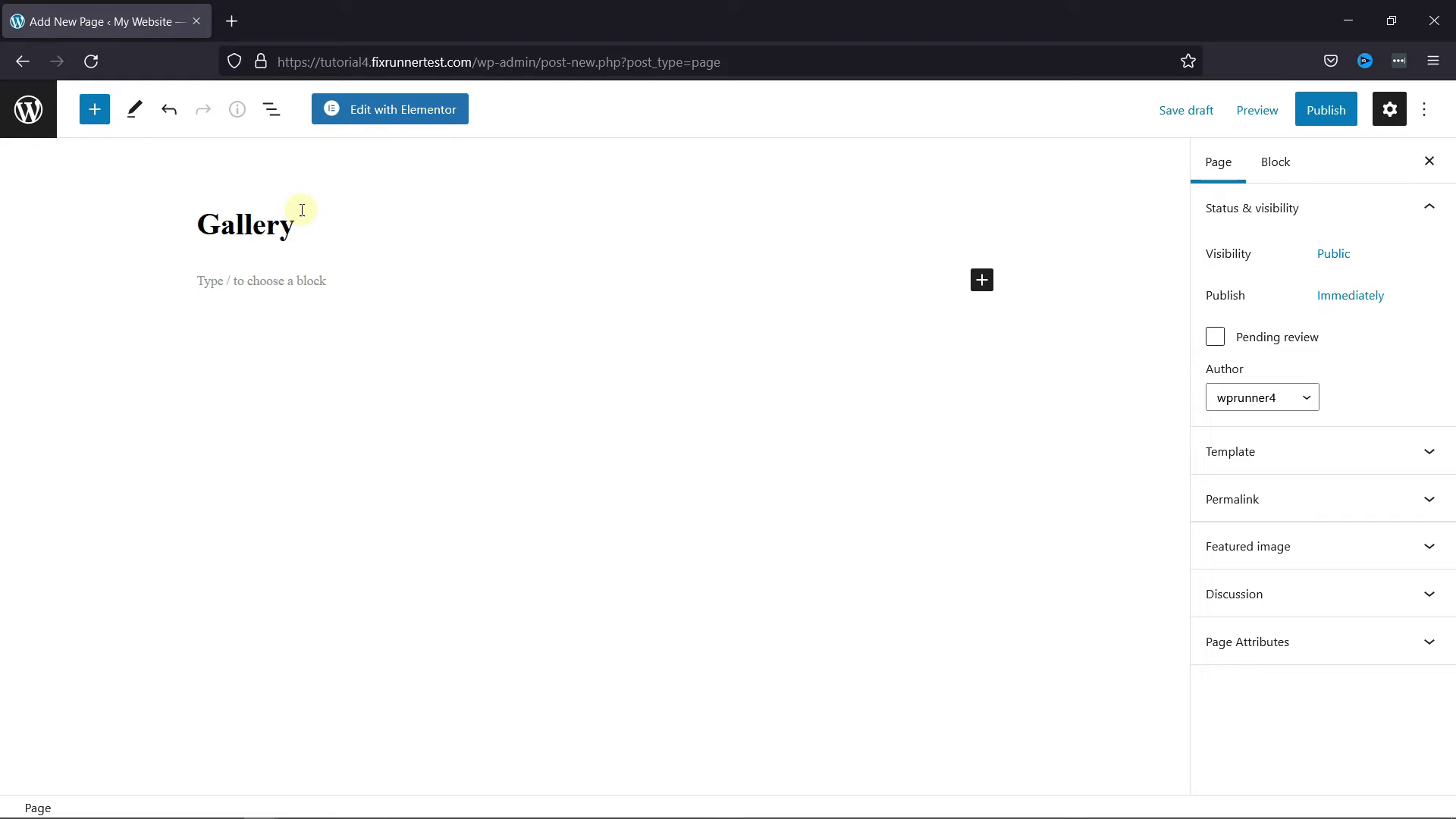
click(372, 115)
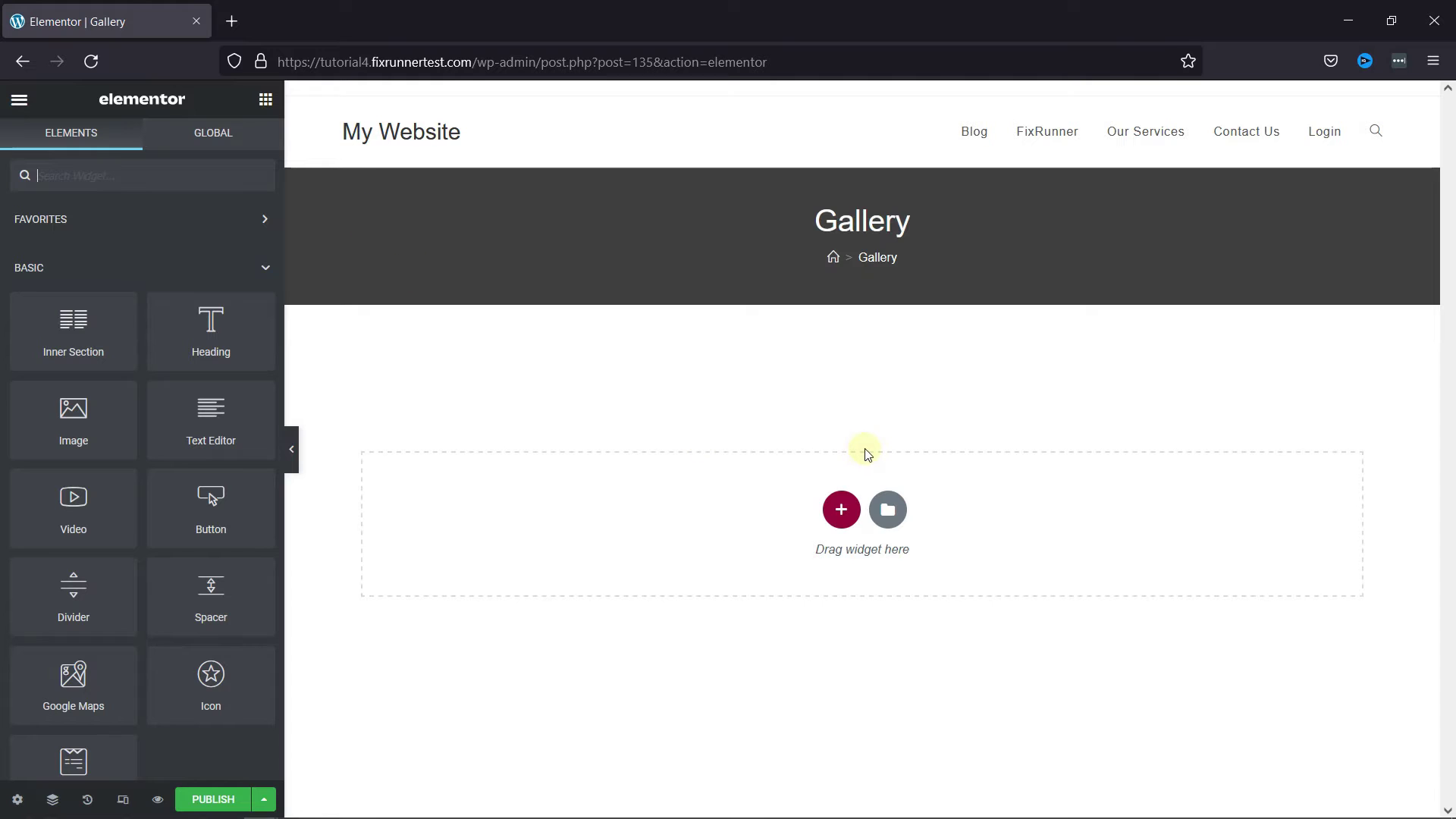
Add a single-column section to the page and place a Basic Gallery widget in it
click(839, 513)
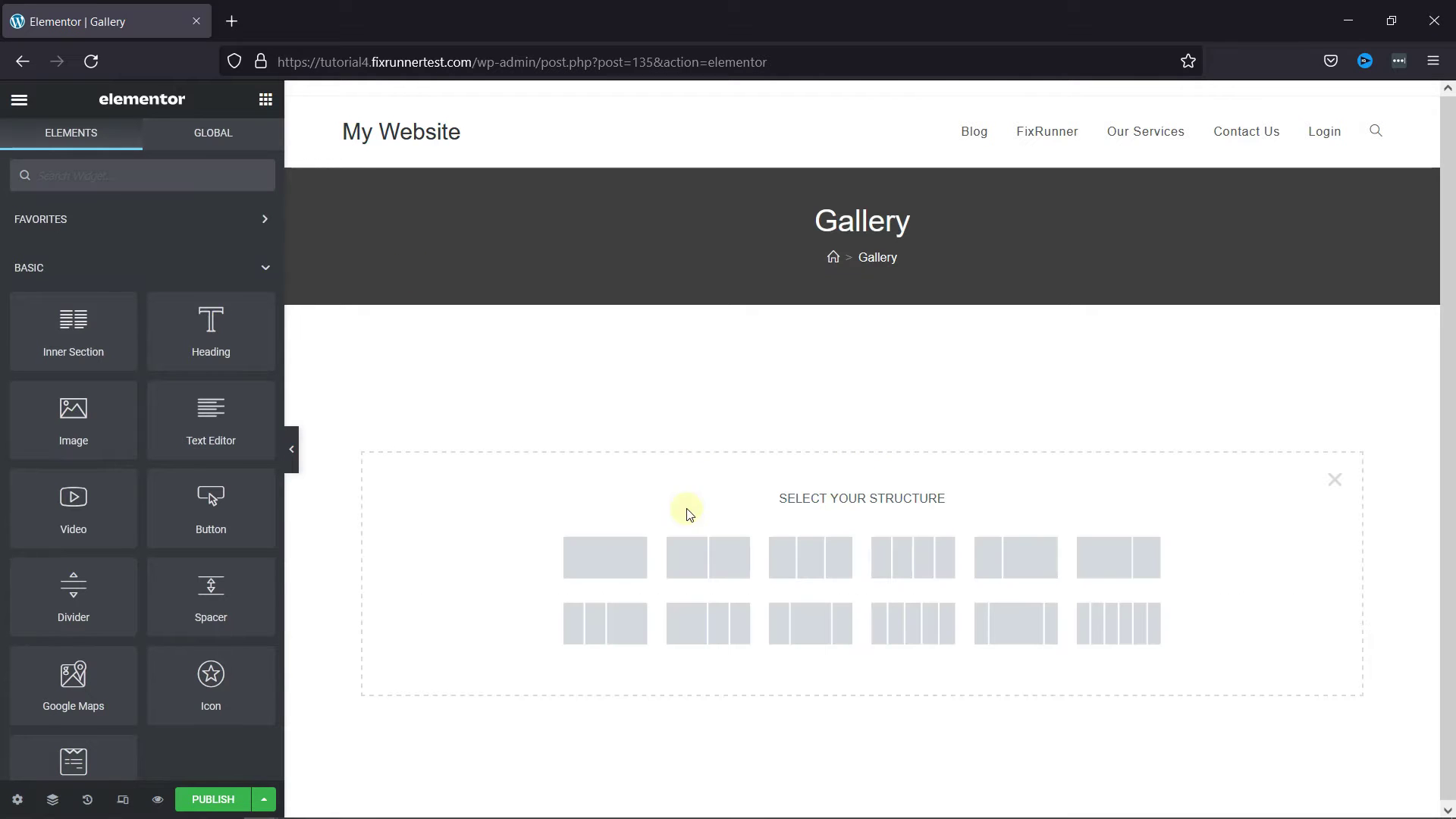
click(598, 567)
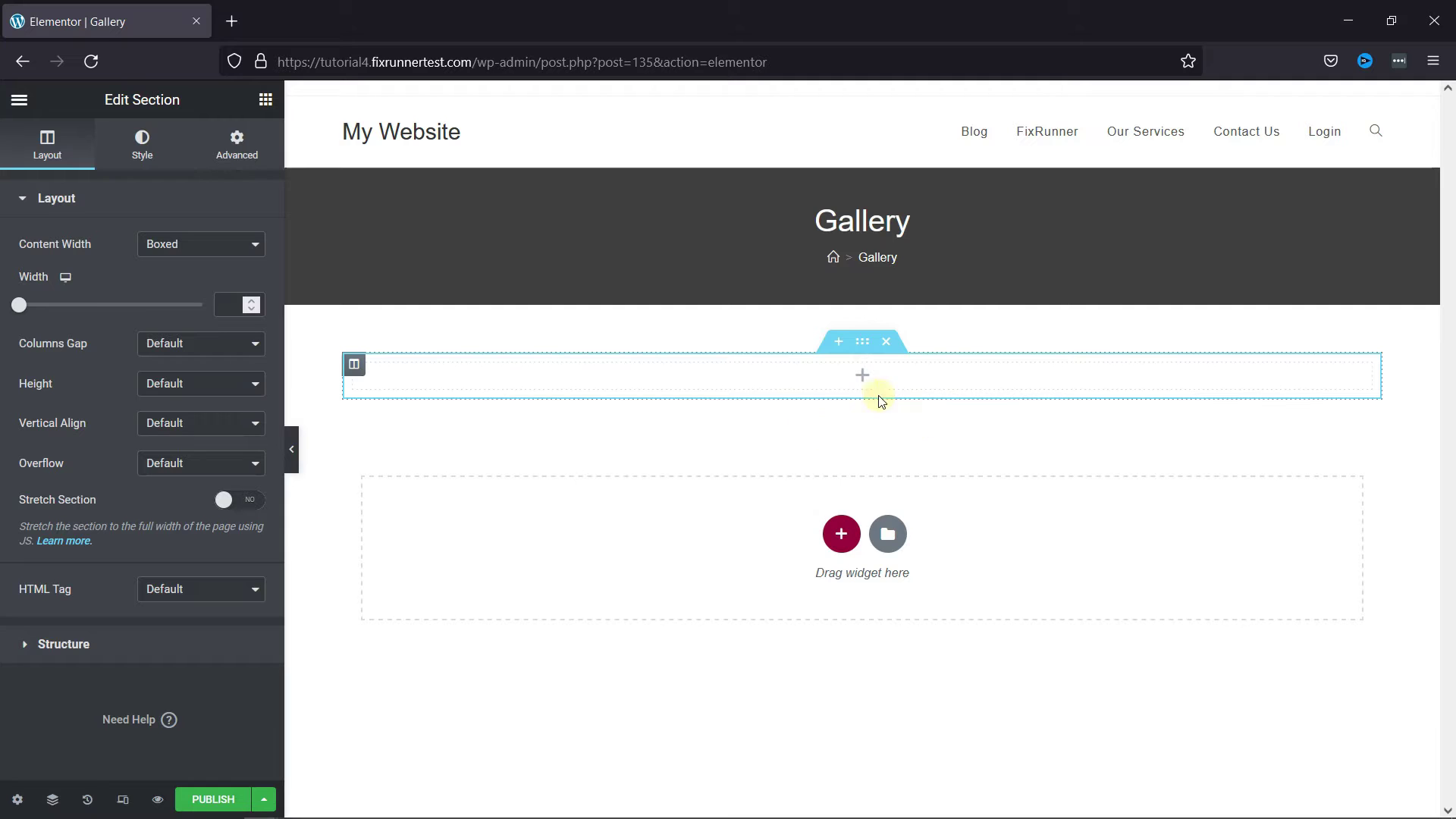
click(862, 377)
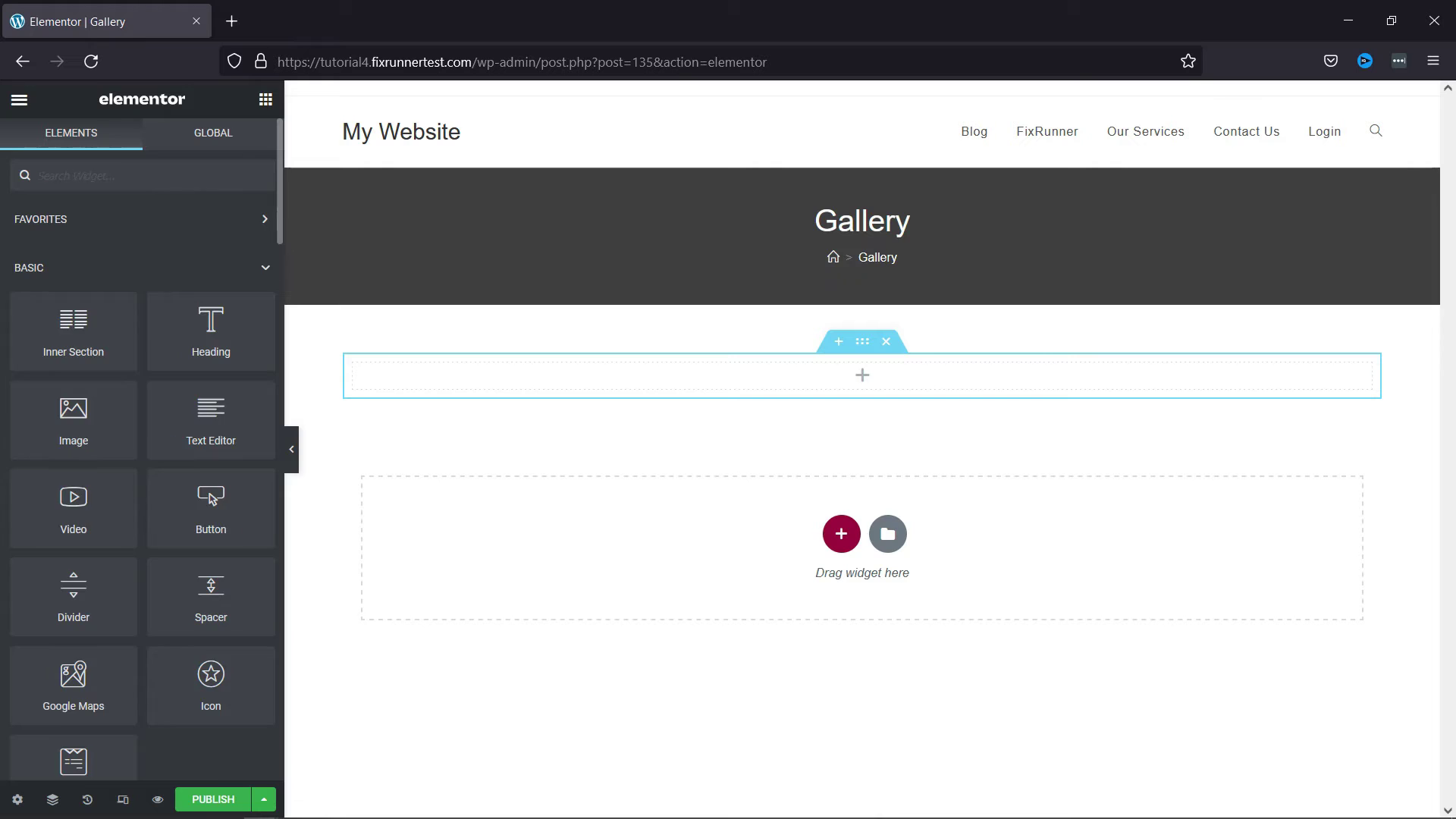
text(gallery)
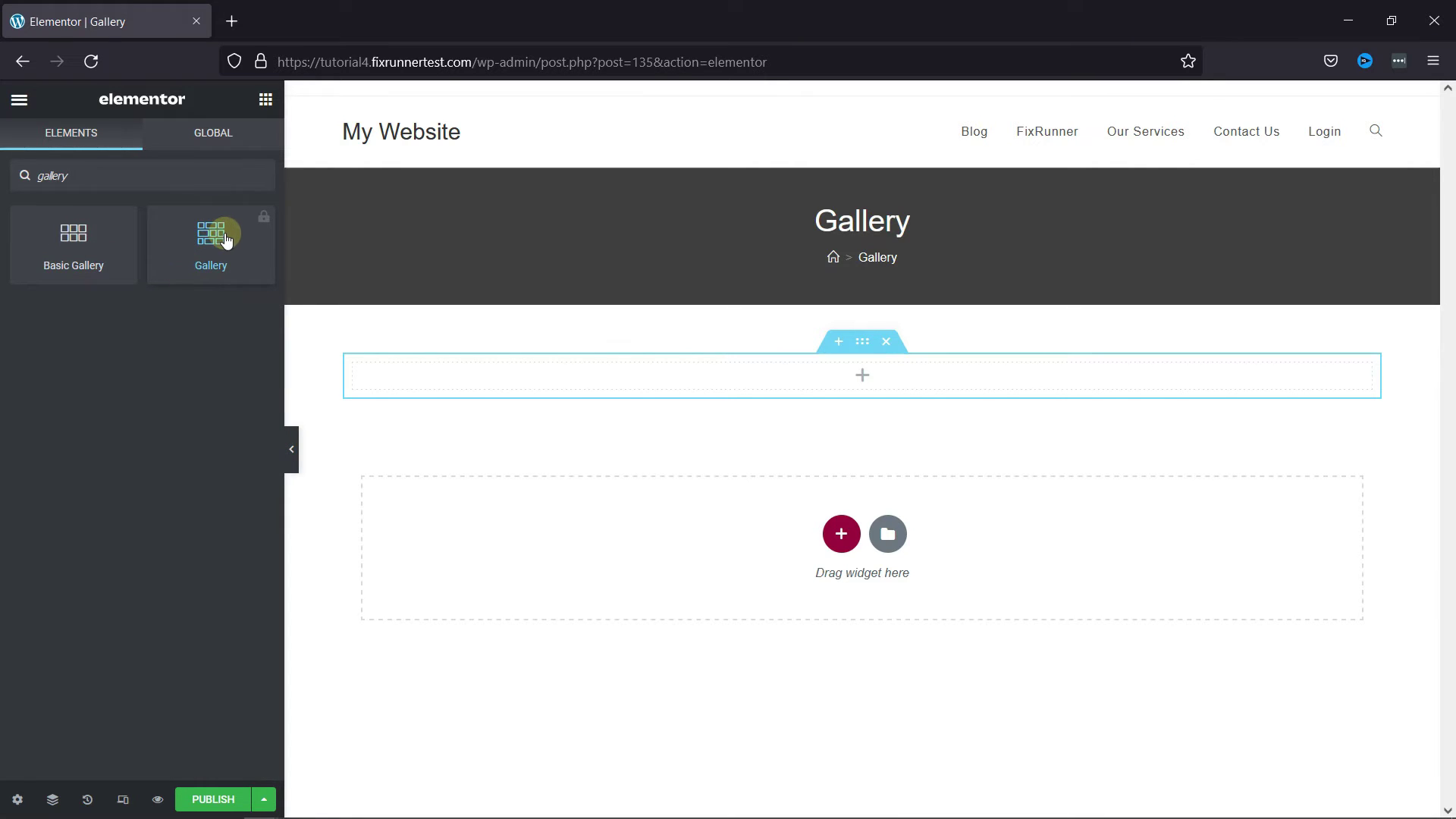
drag(93, 258, 862, 374)
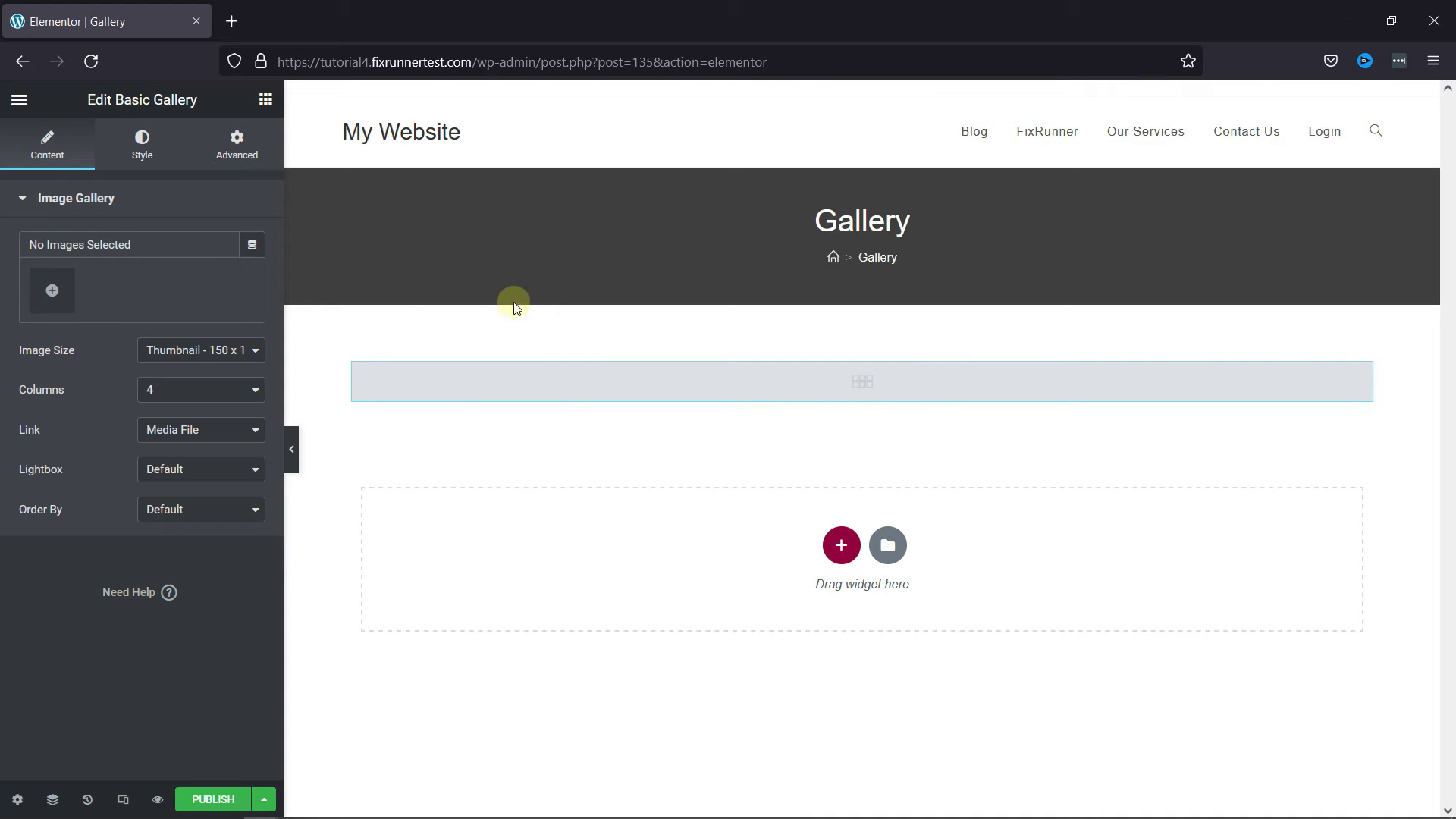
Create a new gallery from the PHP version, blank admin panel, slow WooCommerce site and password reset images in the media library
click(52, 296)
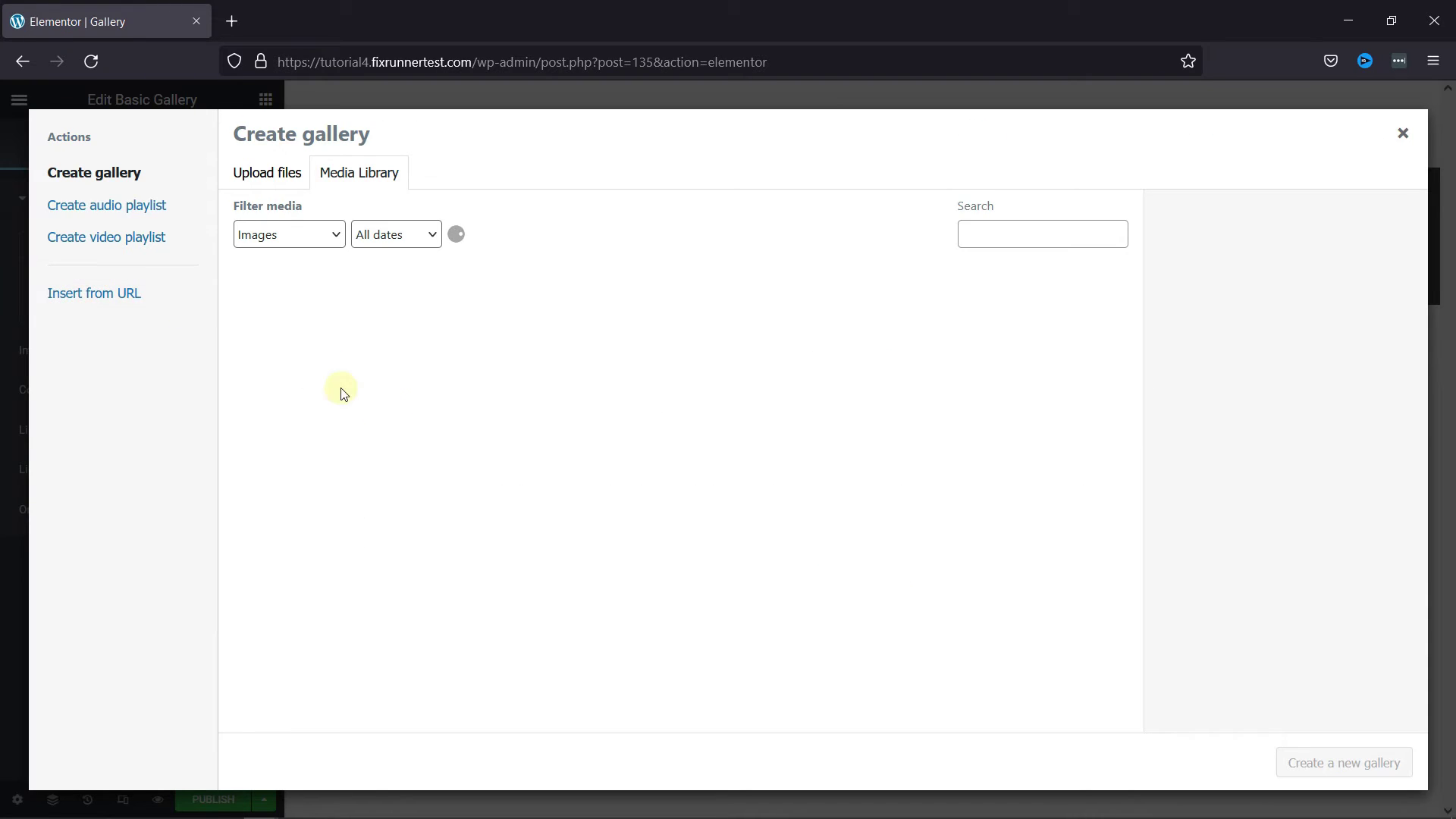
click(937, 334)
click(1062, 328)
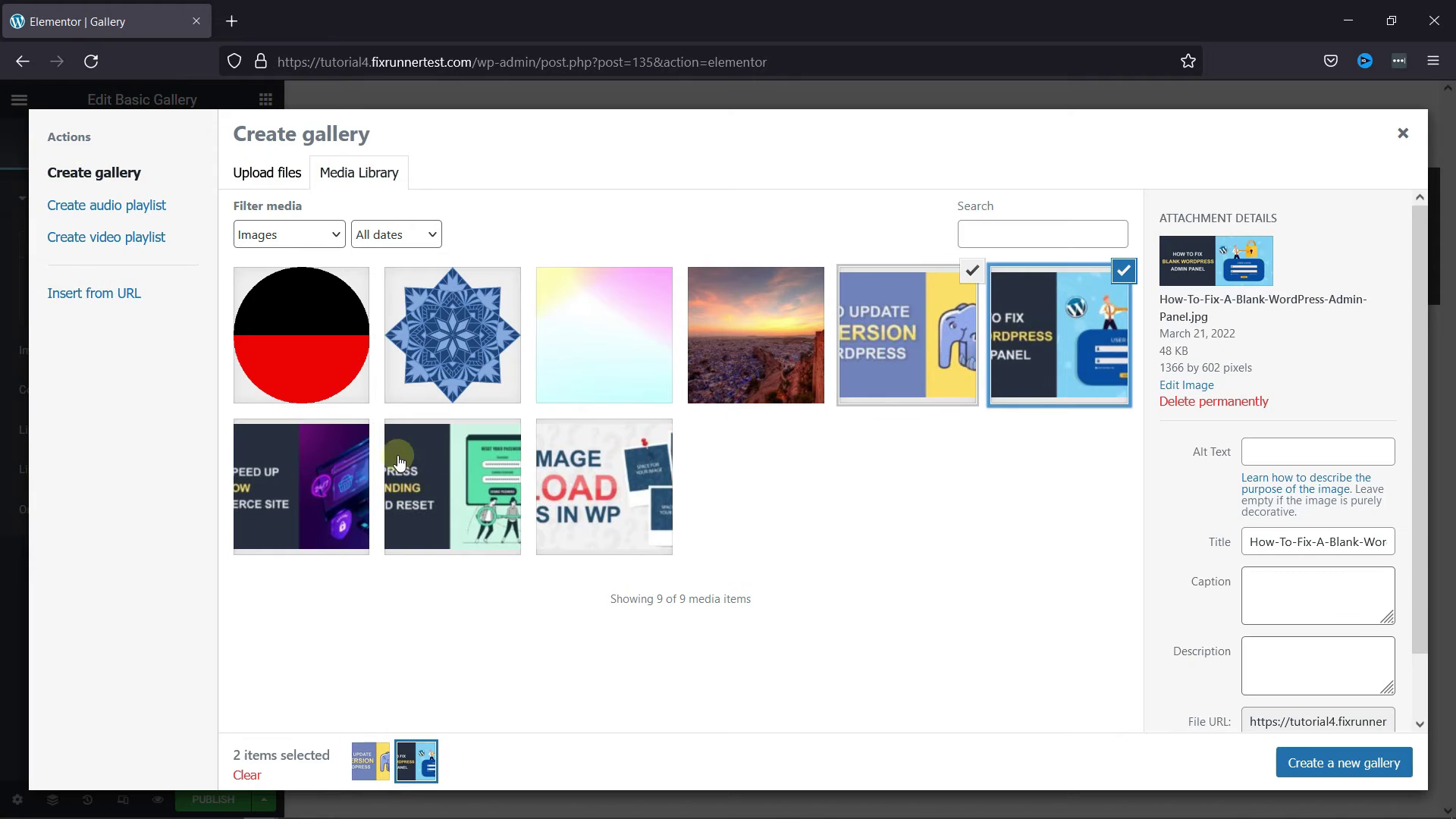
click(308, 464)
click(470, 464)
click(672, 461)
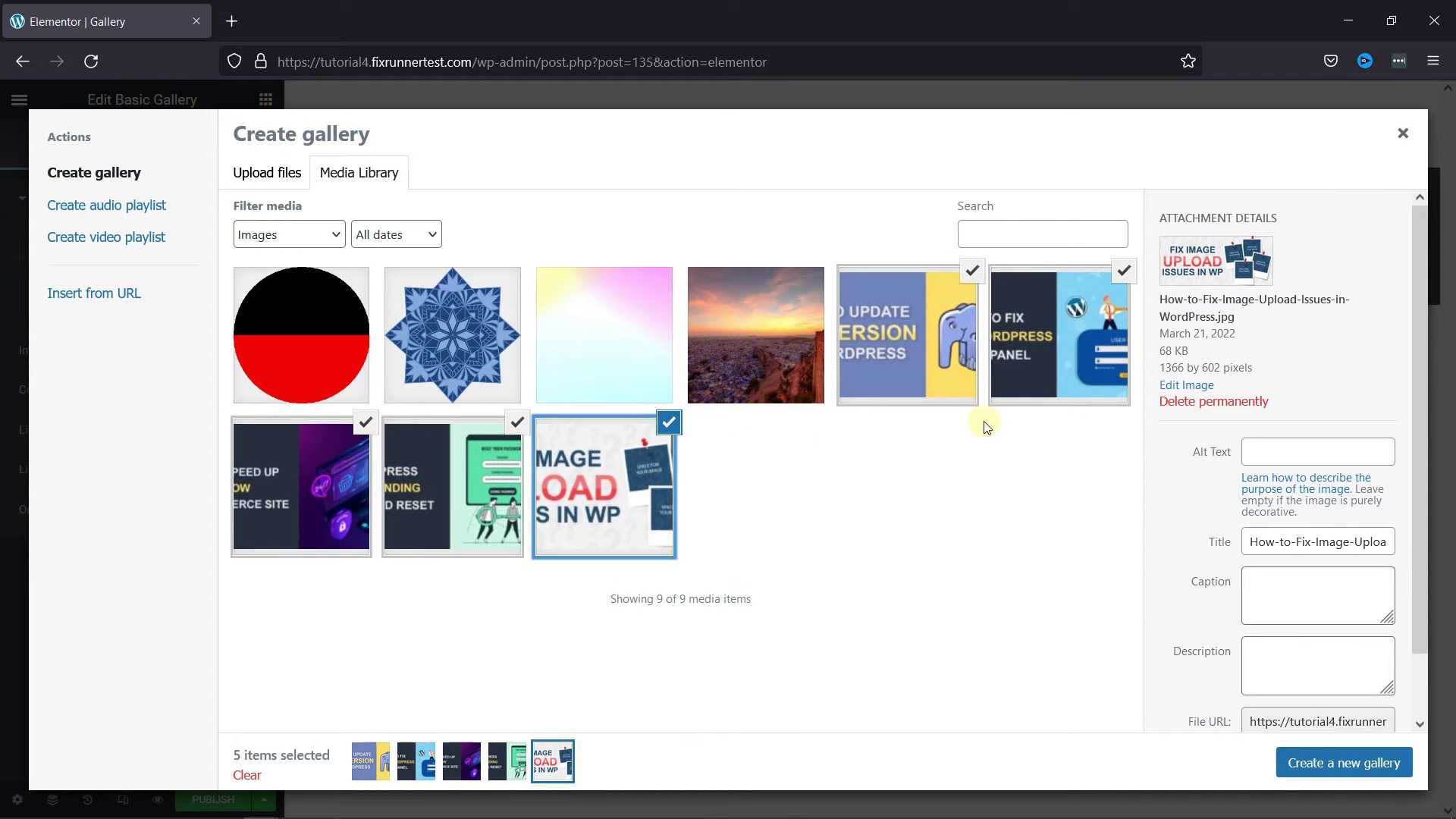
click(663, 426)
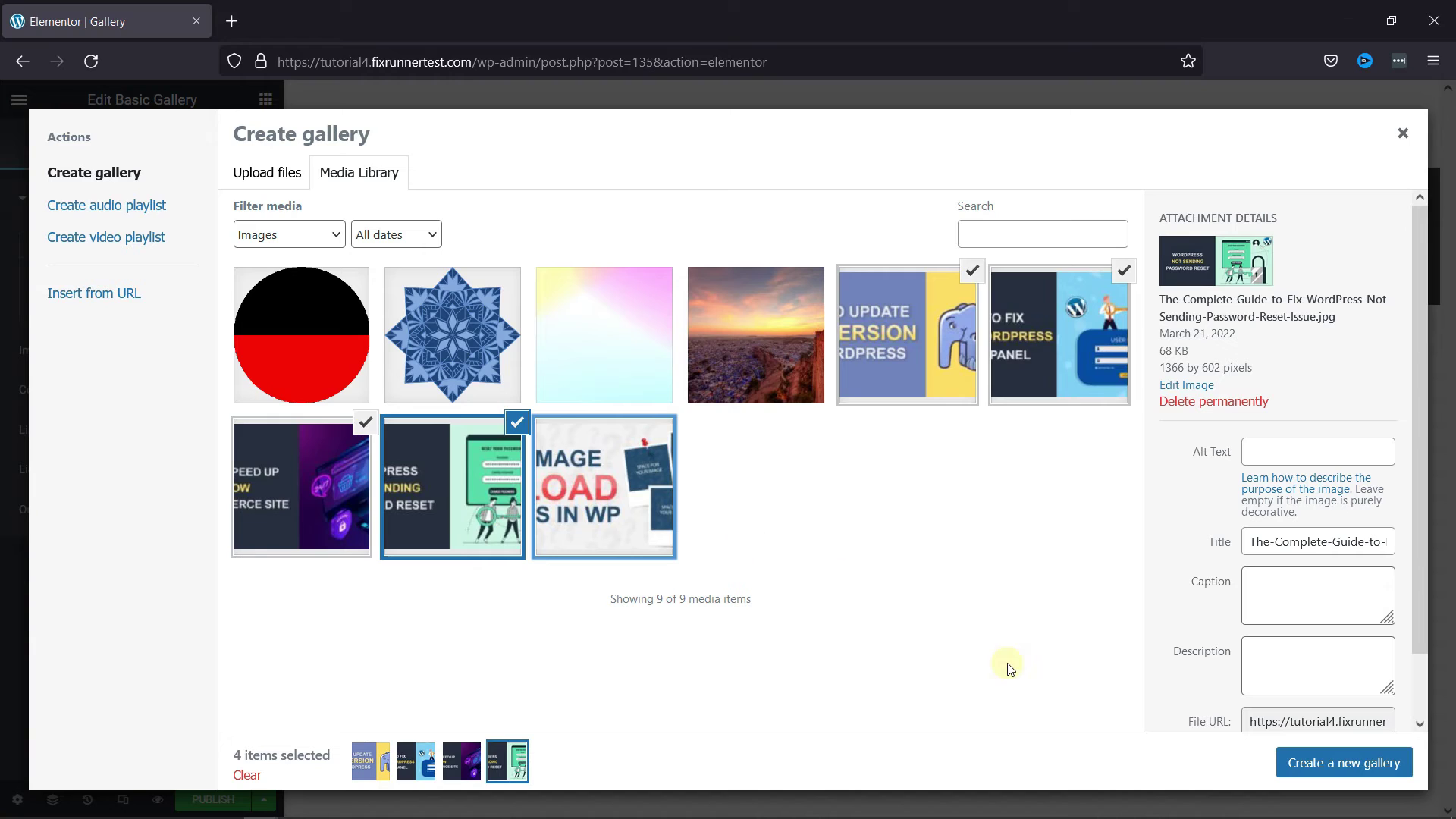
click(1297, 756)
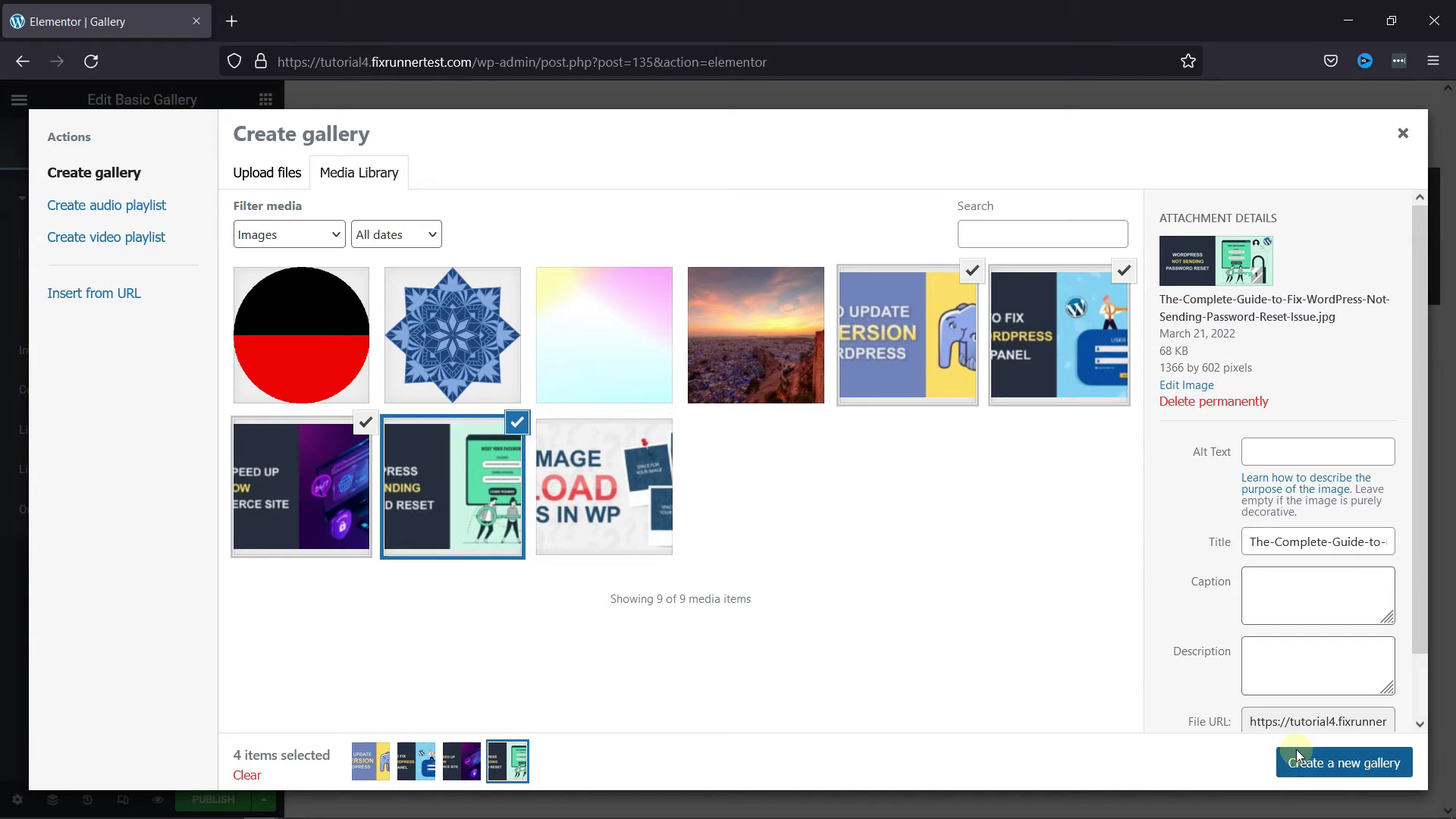
Caption the four gallery images "image 1", "image 2", "image 3" and "image 4" in order, and insert the gallery
click(358, 394)
text(ima)
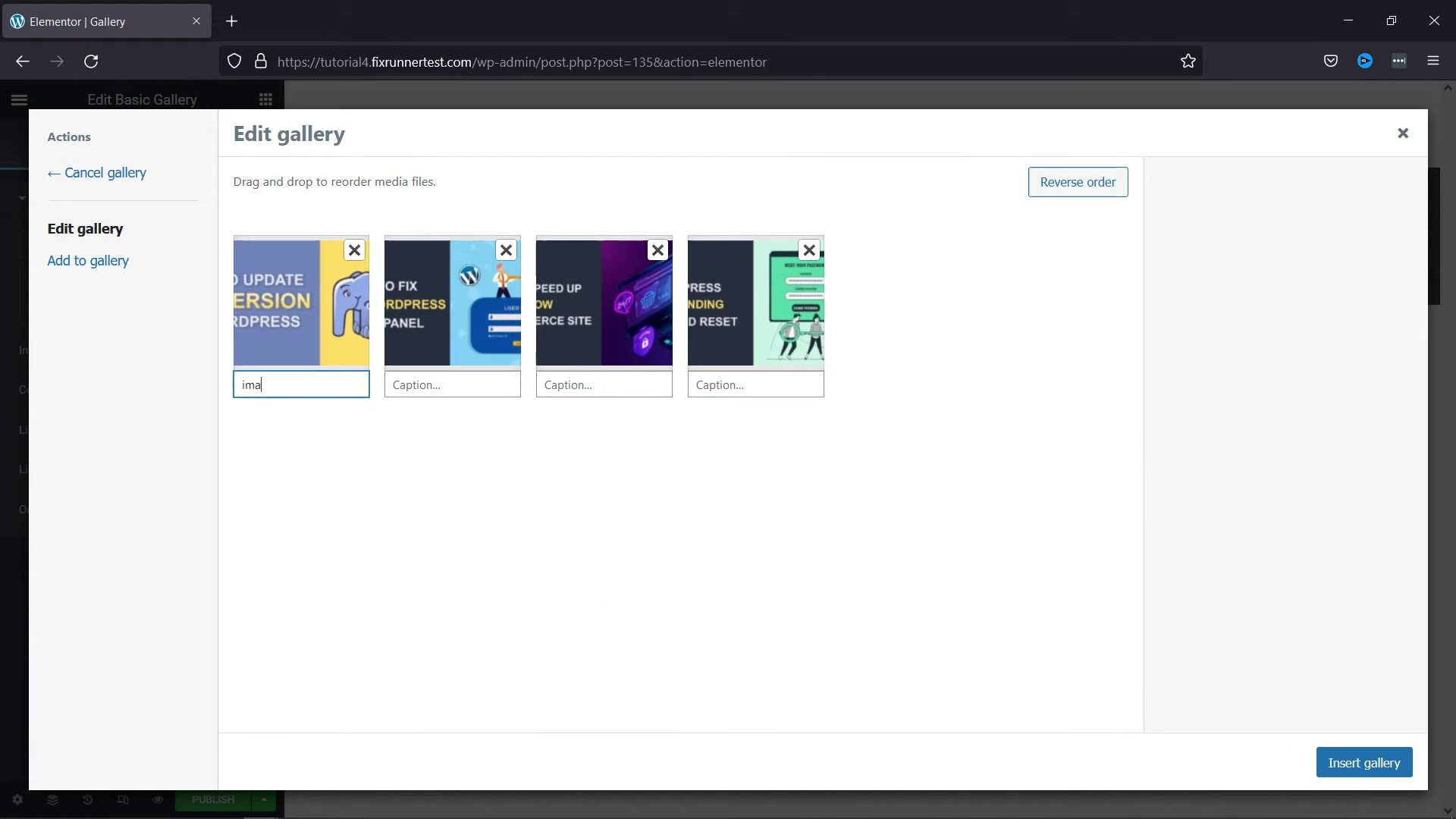
key(Tab)
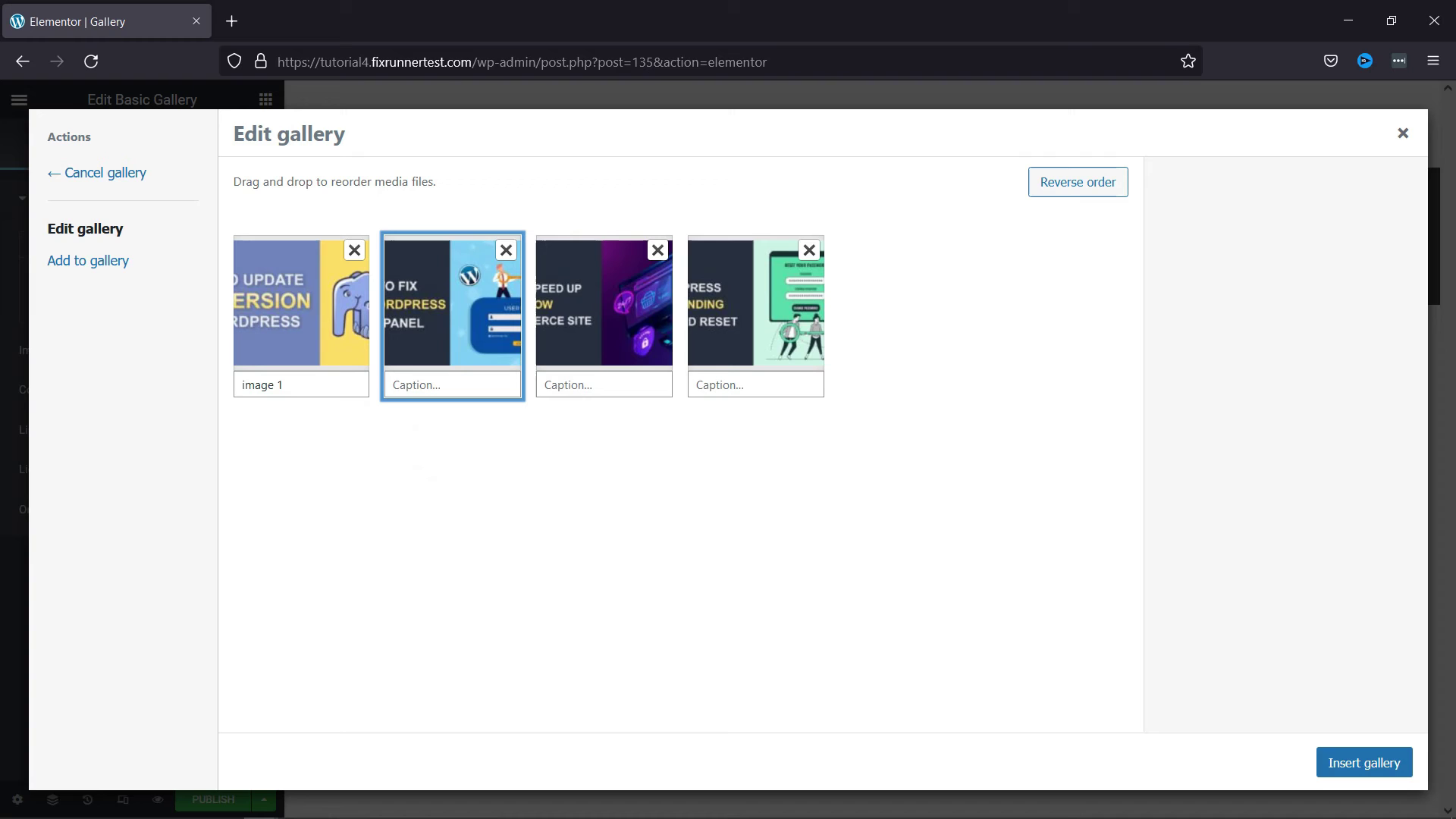
click(464, 385)
text(image 2)
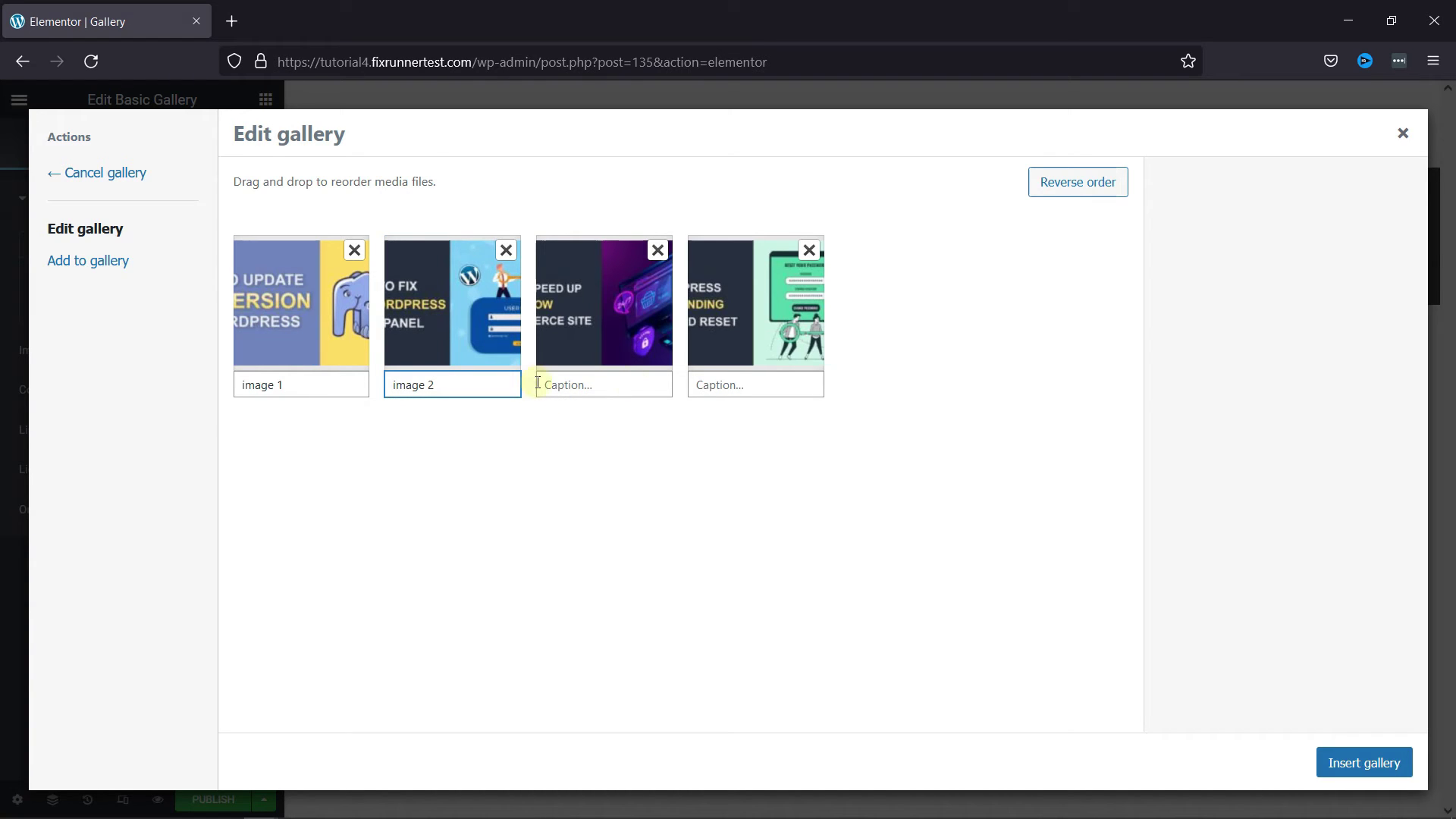
click(653, 384)
text(image 3)
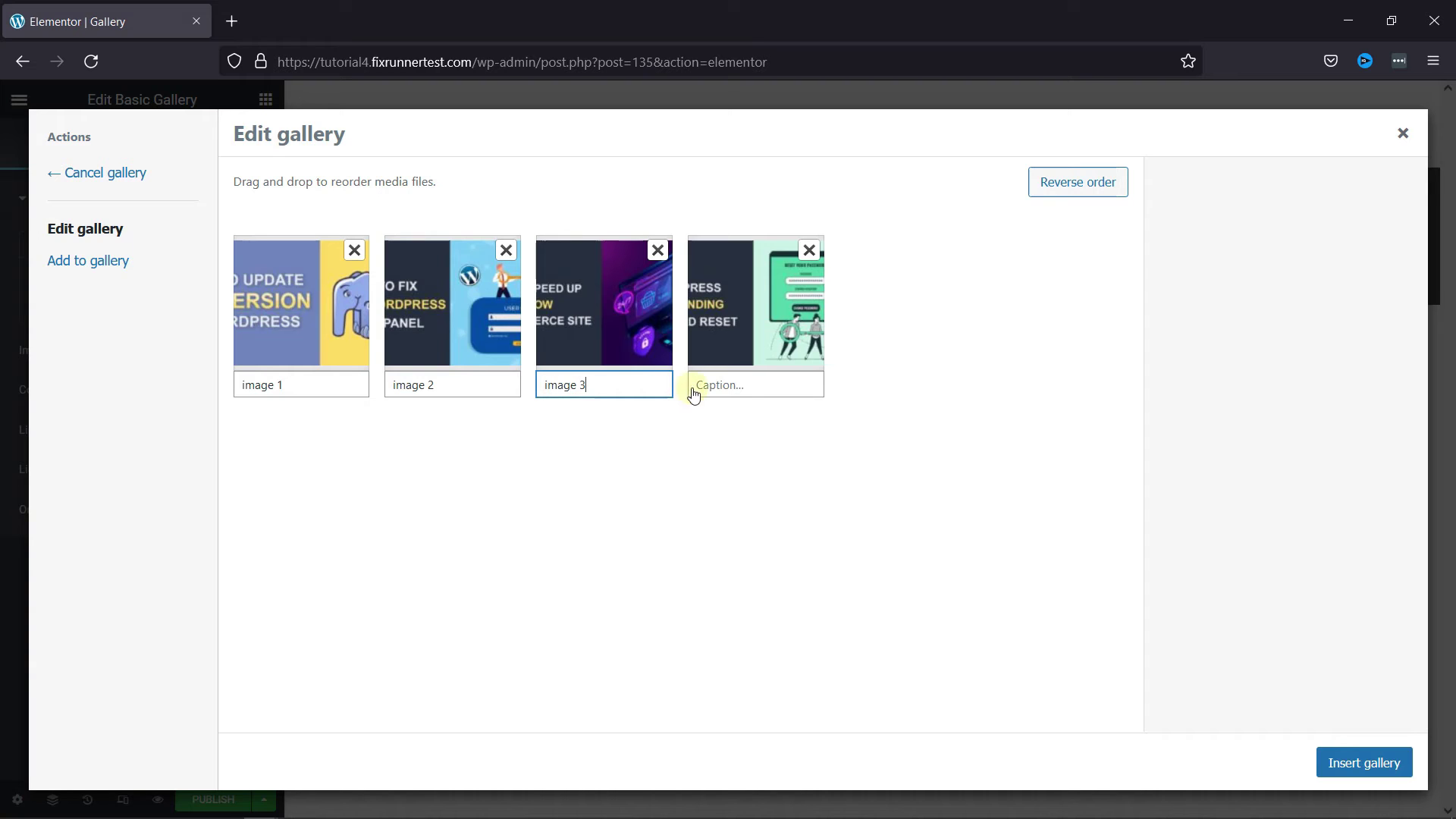
click(810, 380)
text(image 4)
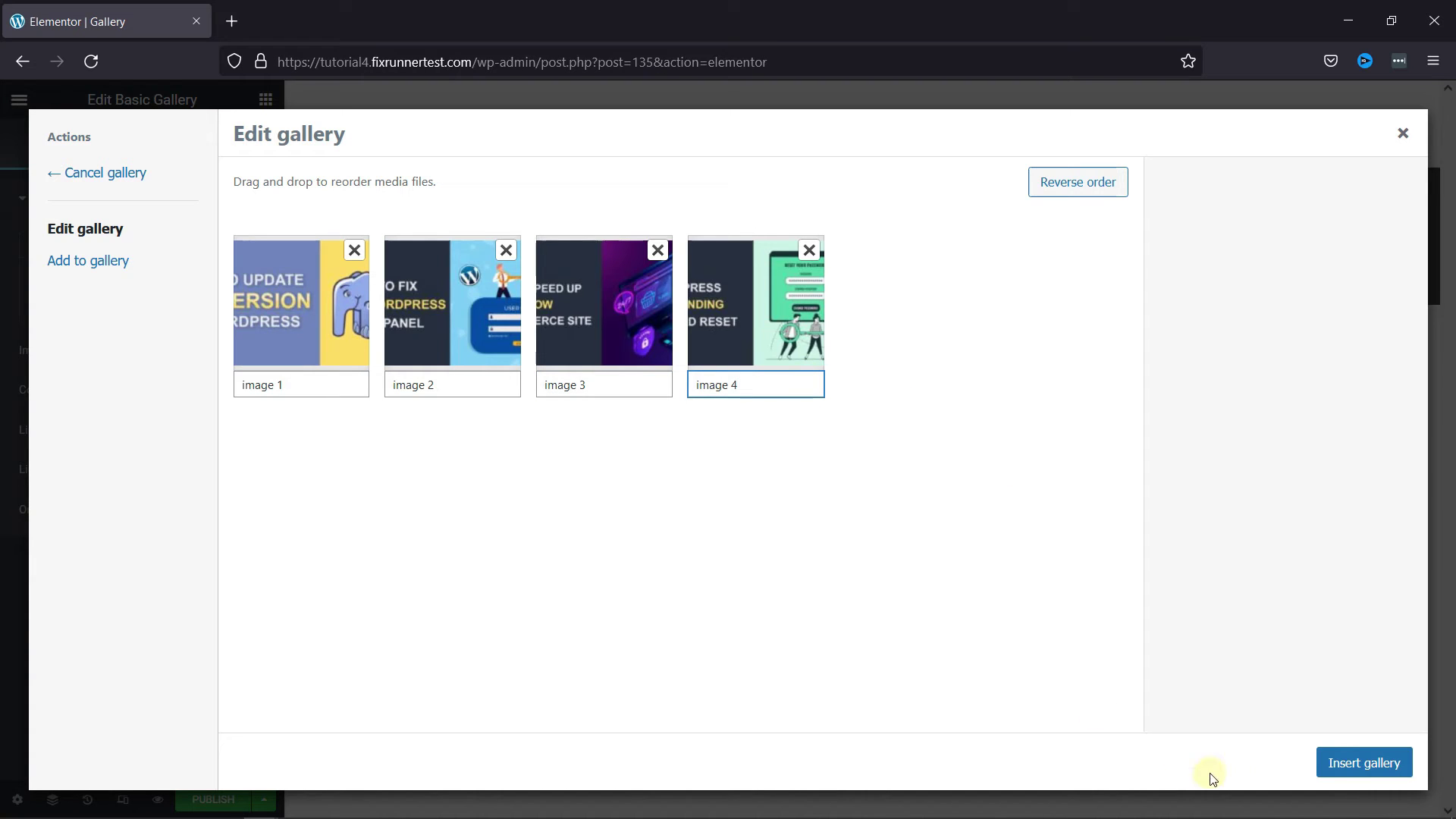
click(1340, 774)
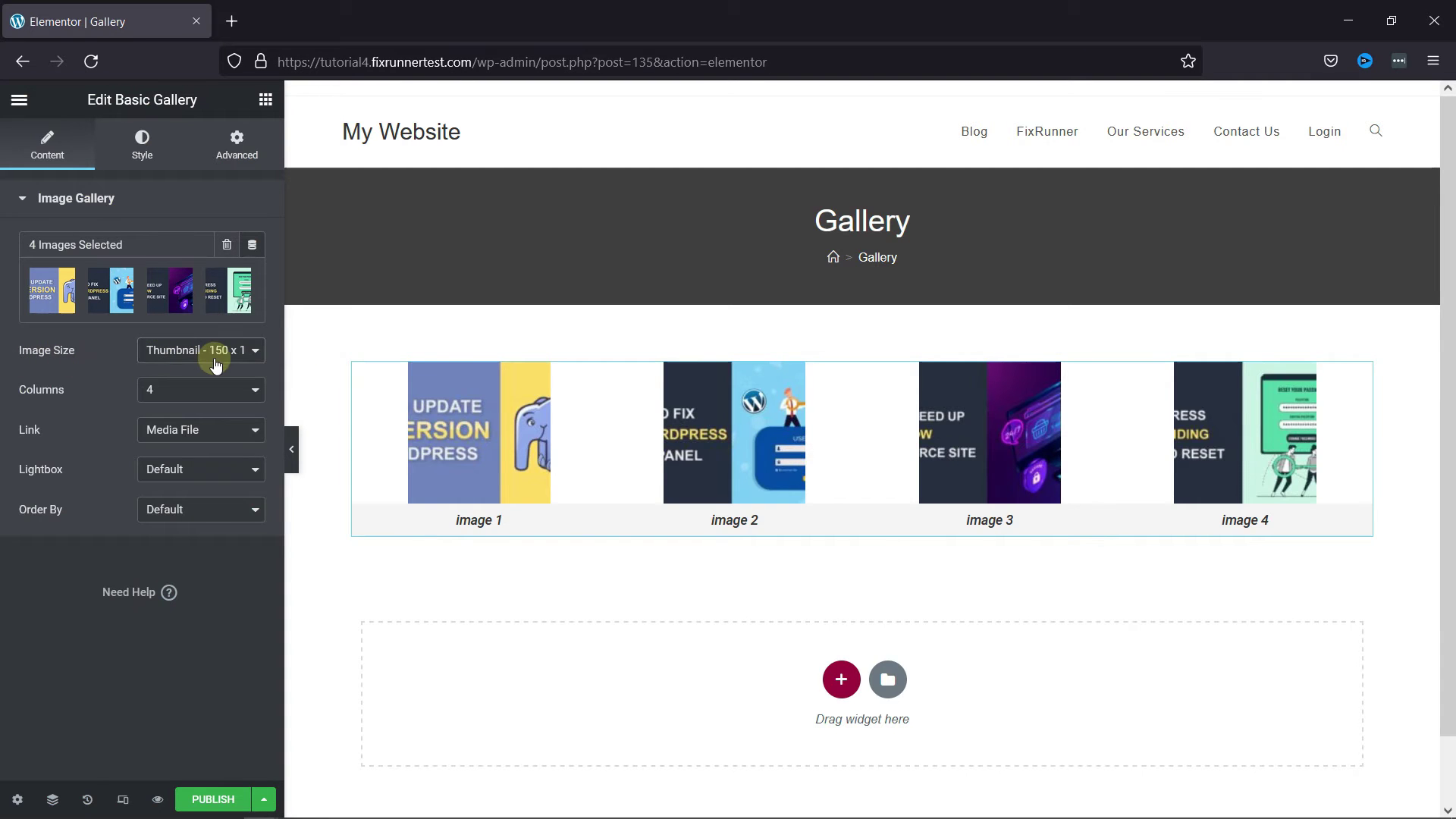
Set the gallery's image size to Medium - 300 x 300 and its lightbox option to Yes
click(241, 357)
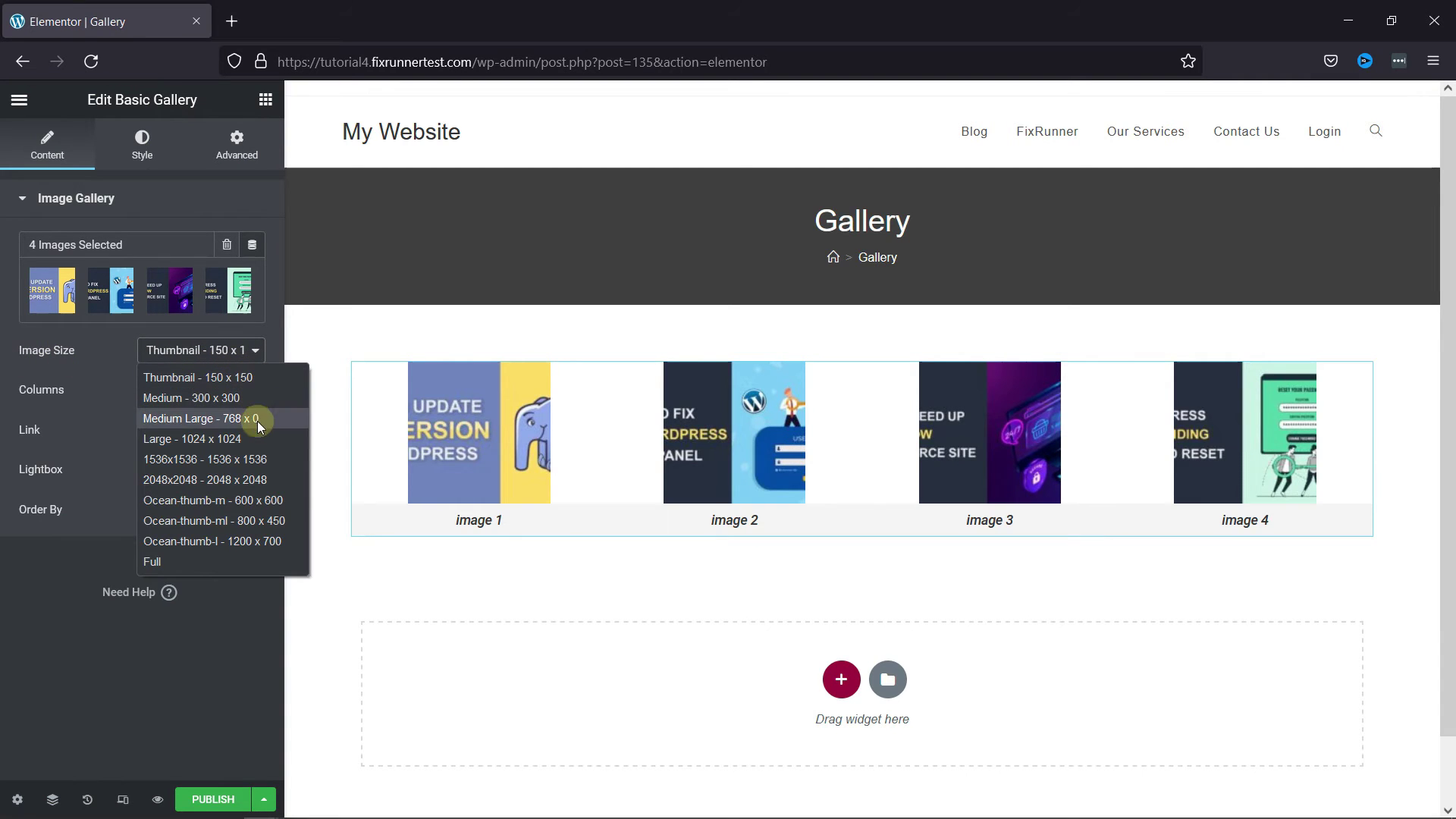
click(264, 402)
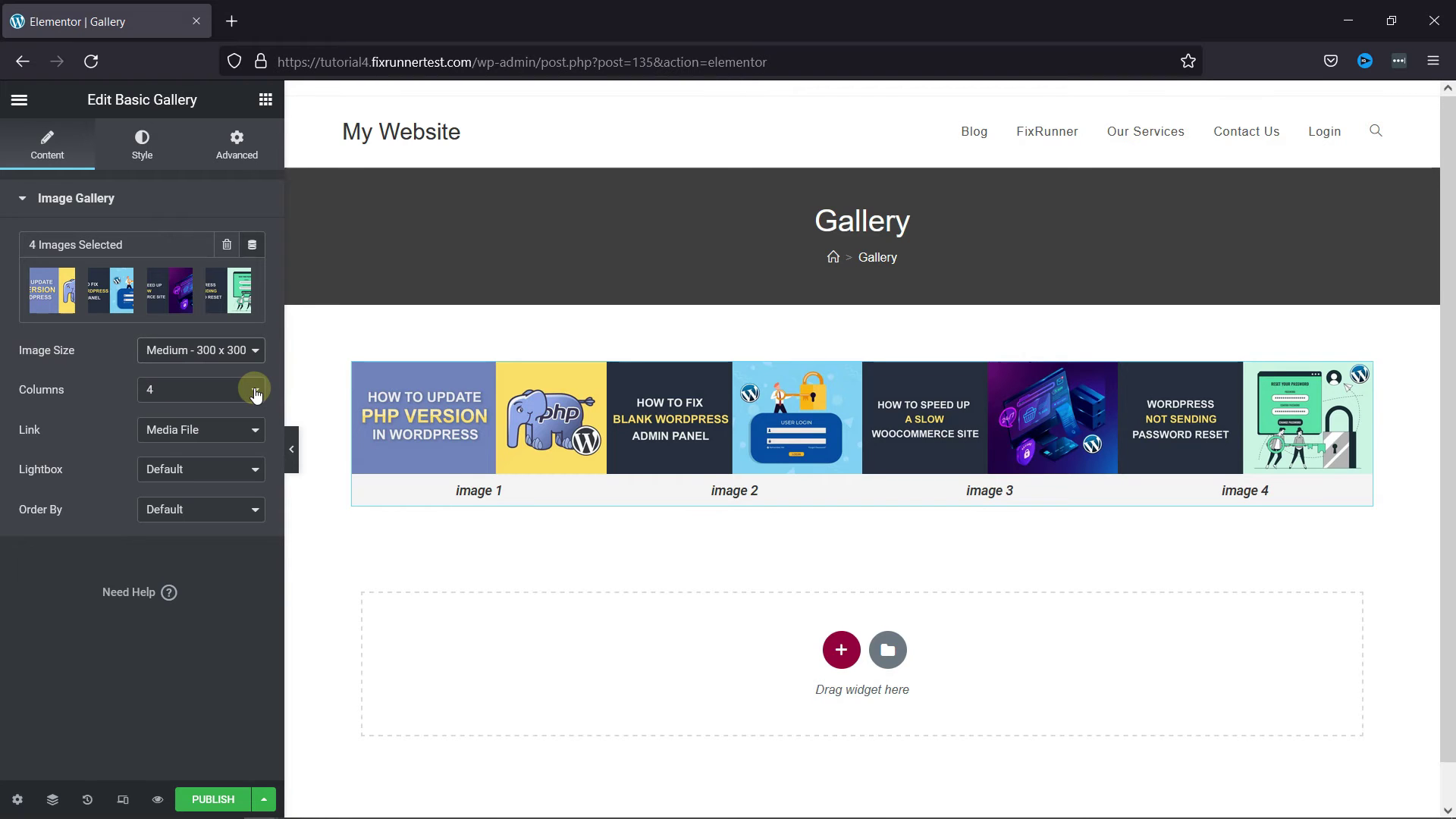
click(256, 390)
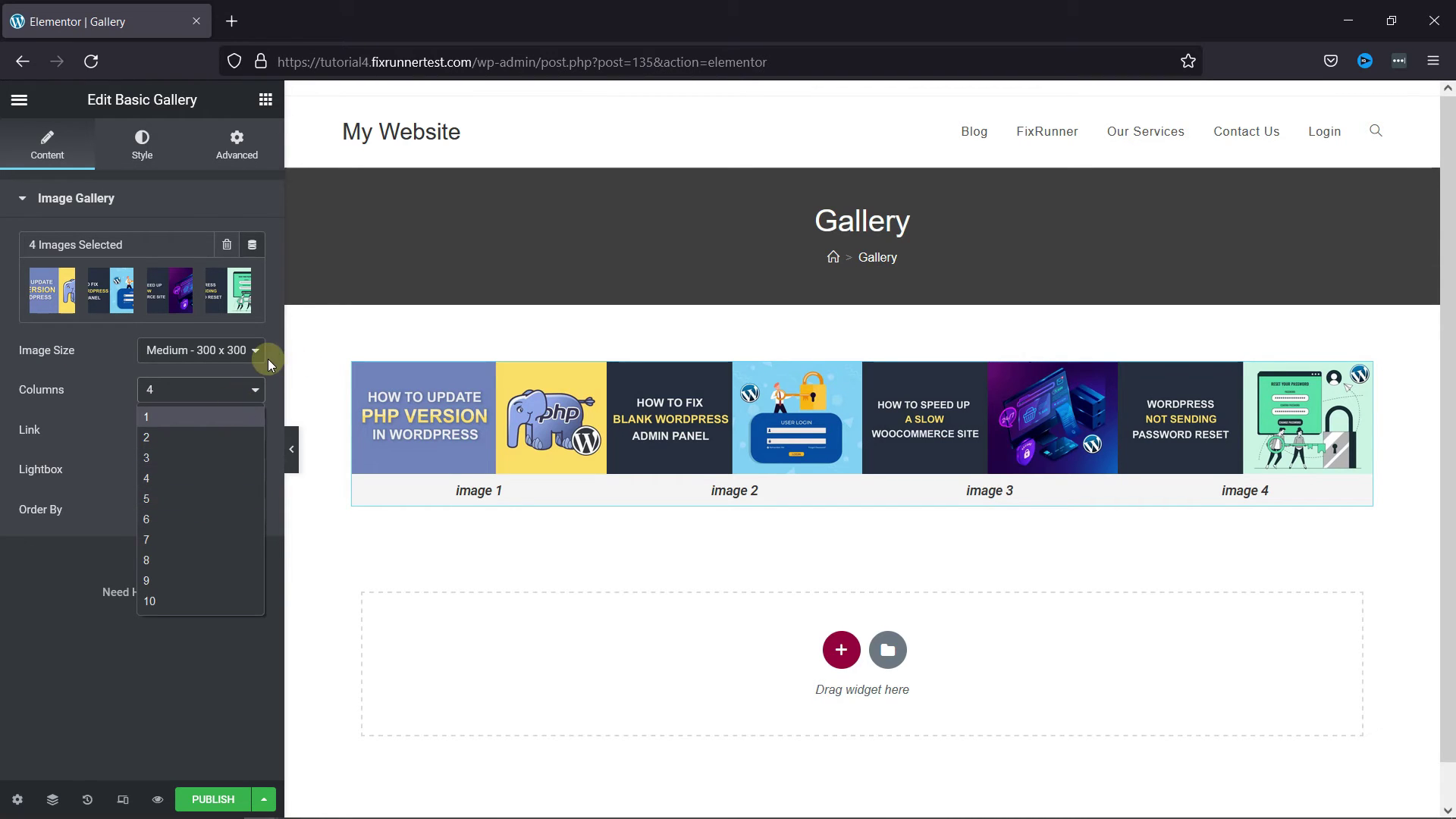
click(269, 381)
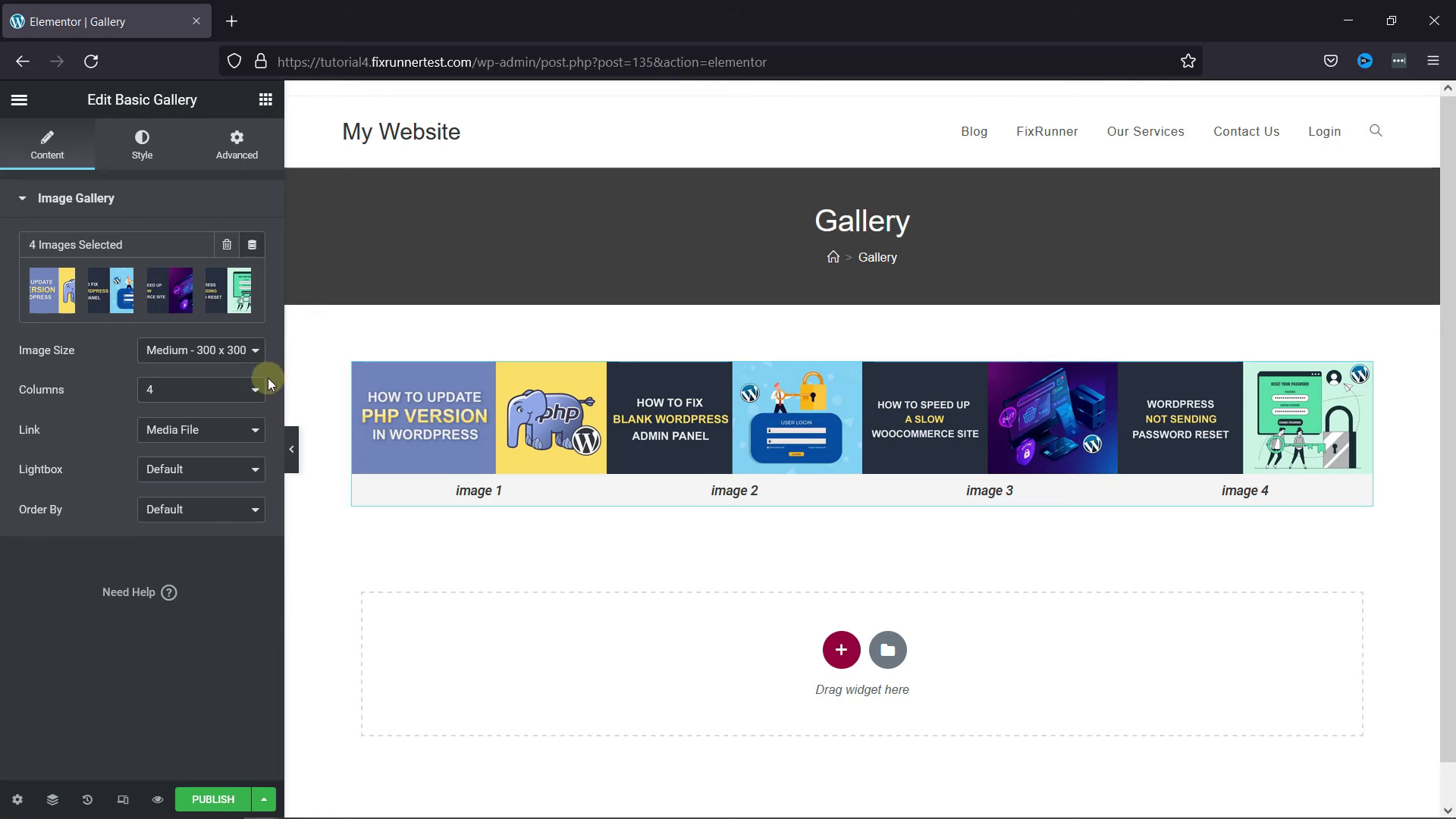
click(239, 484)
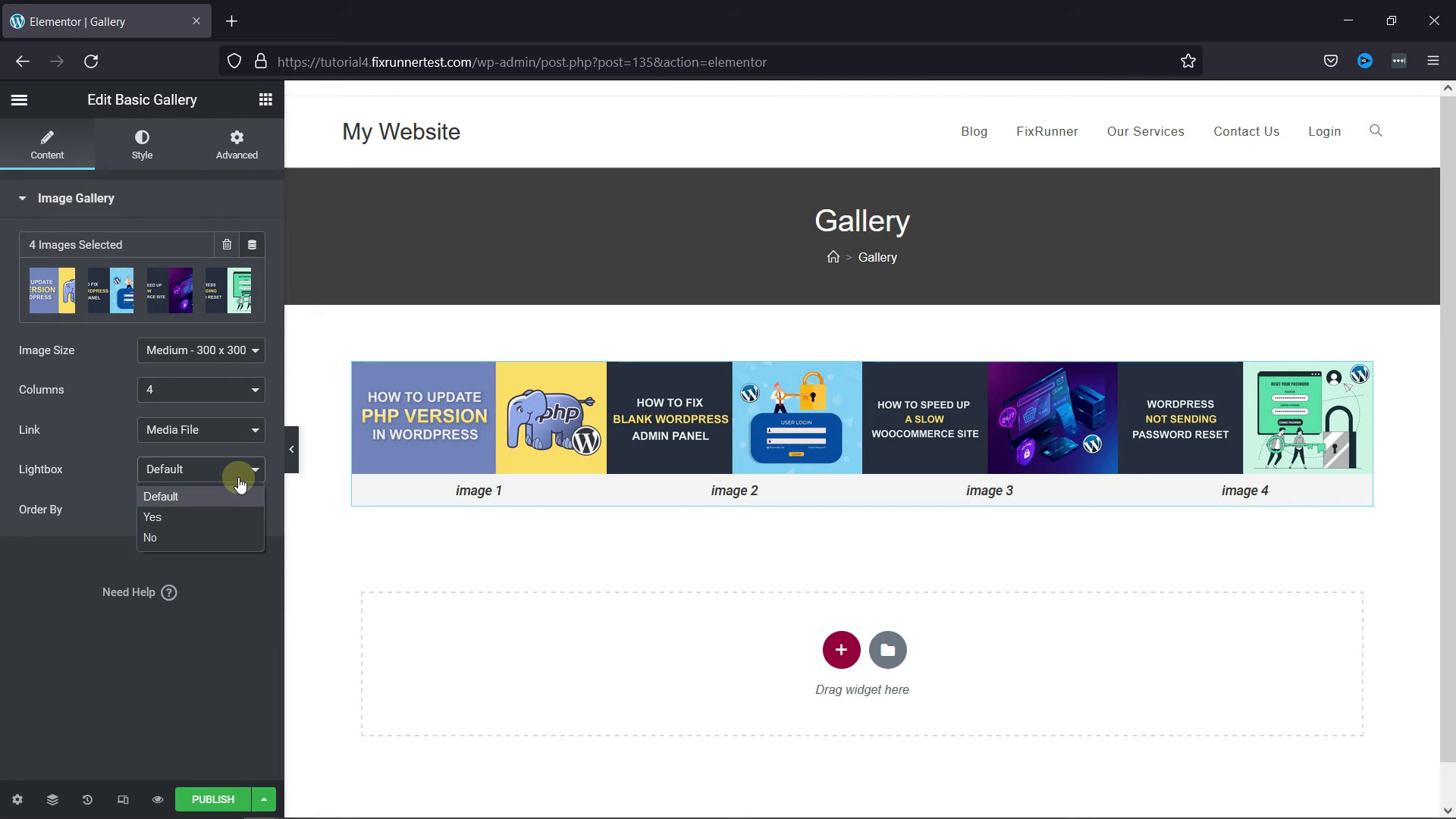
click(153, 516)
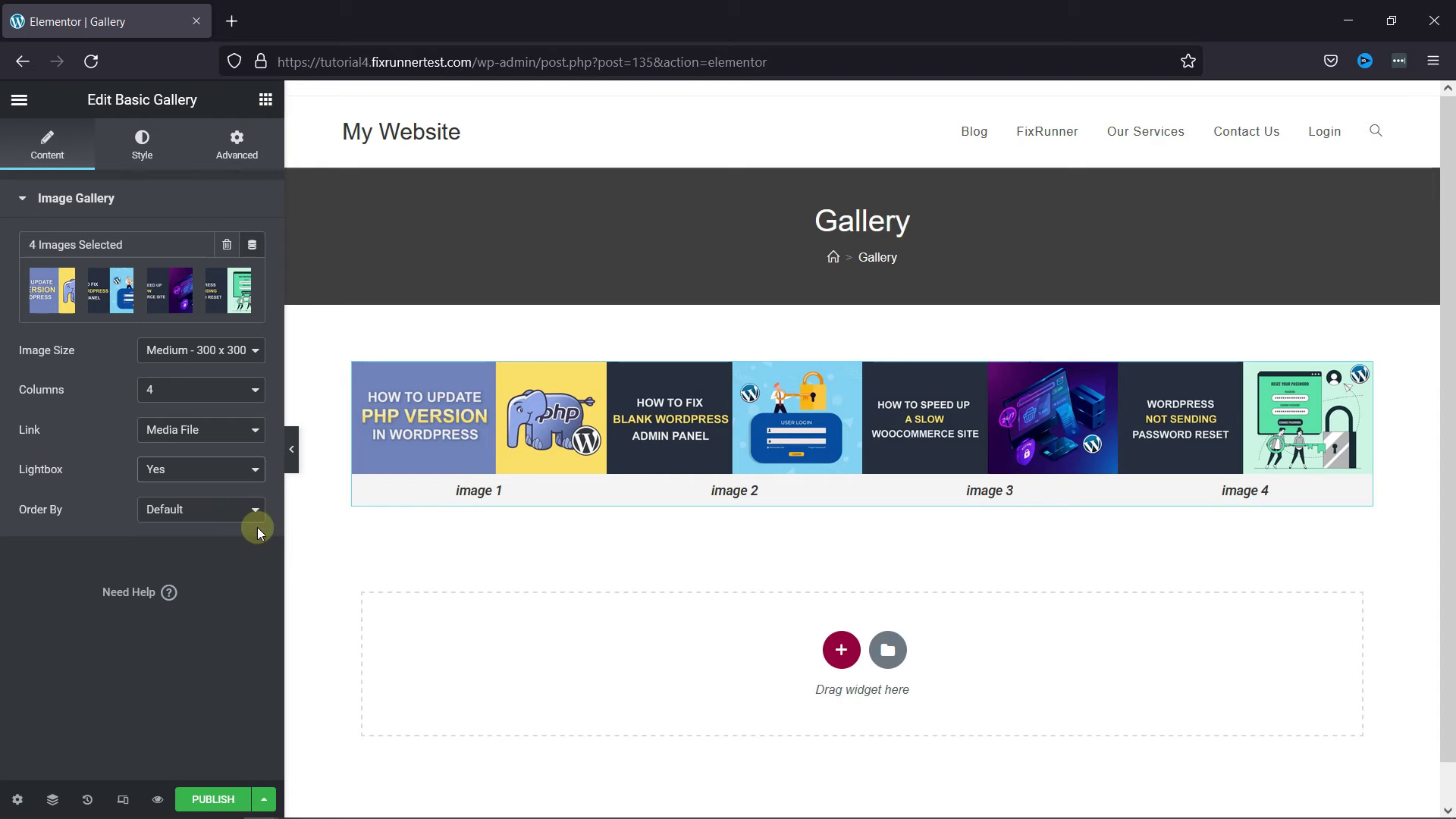
Preview the first gallery image in the lightbox, close it and reopen the gallery widget's settings
click(510, 402)
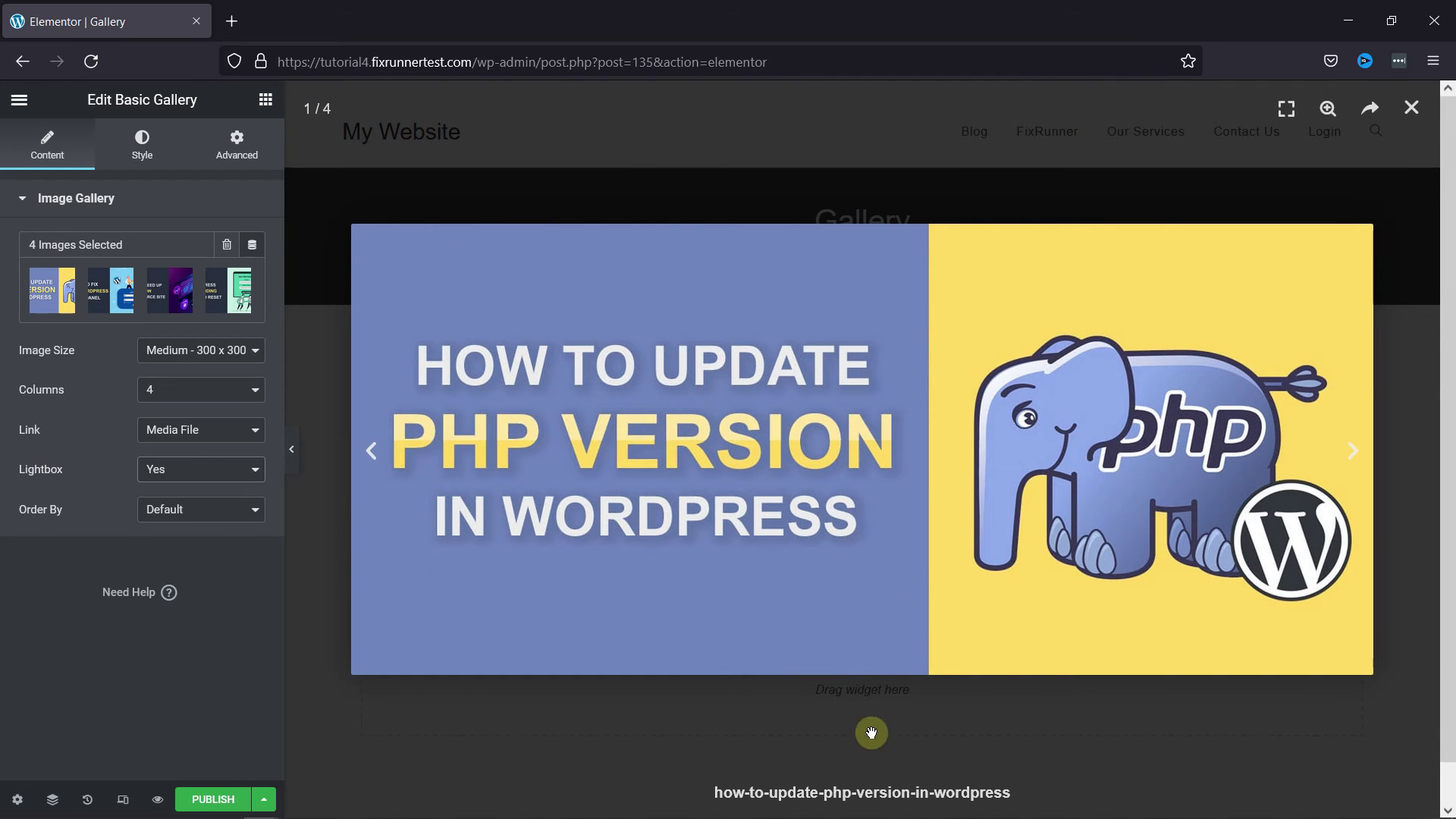
click(1412, 115)
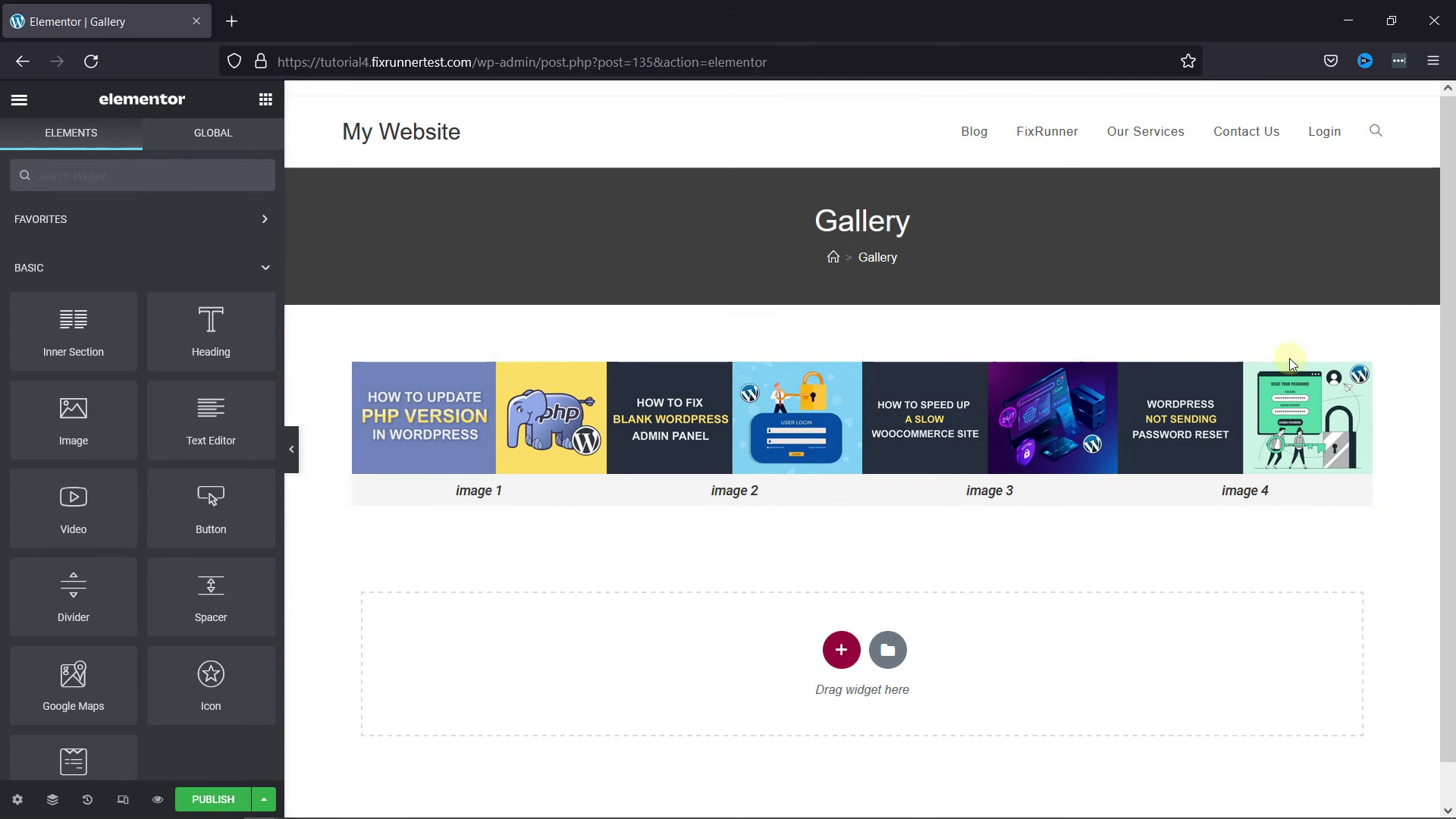
click(1361, 370)
Switch the gallery's lightbox option to No and set it back to Yes
click(256, 474)
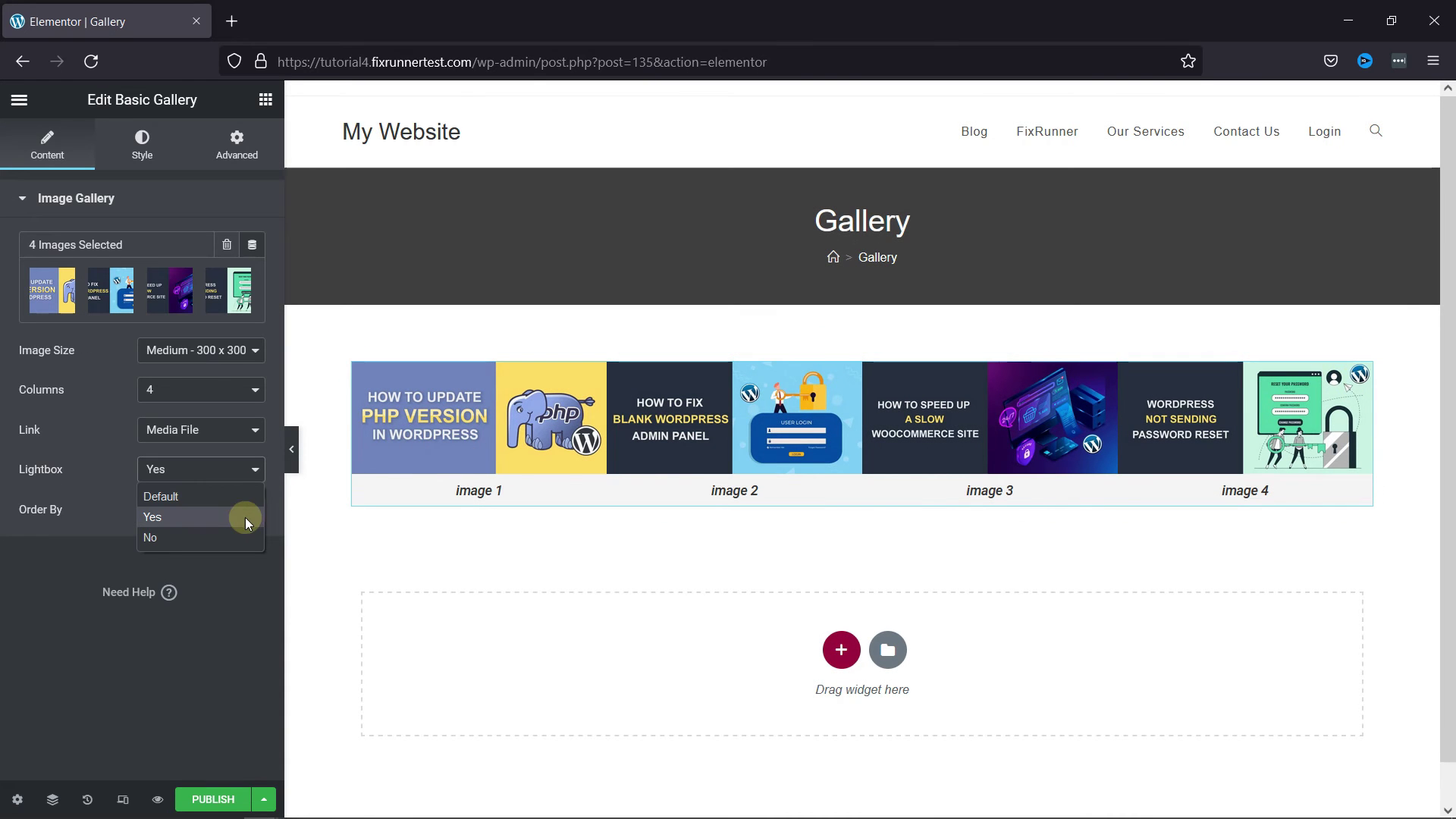
click(241, 537)
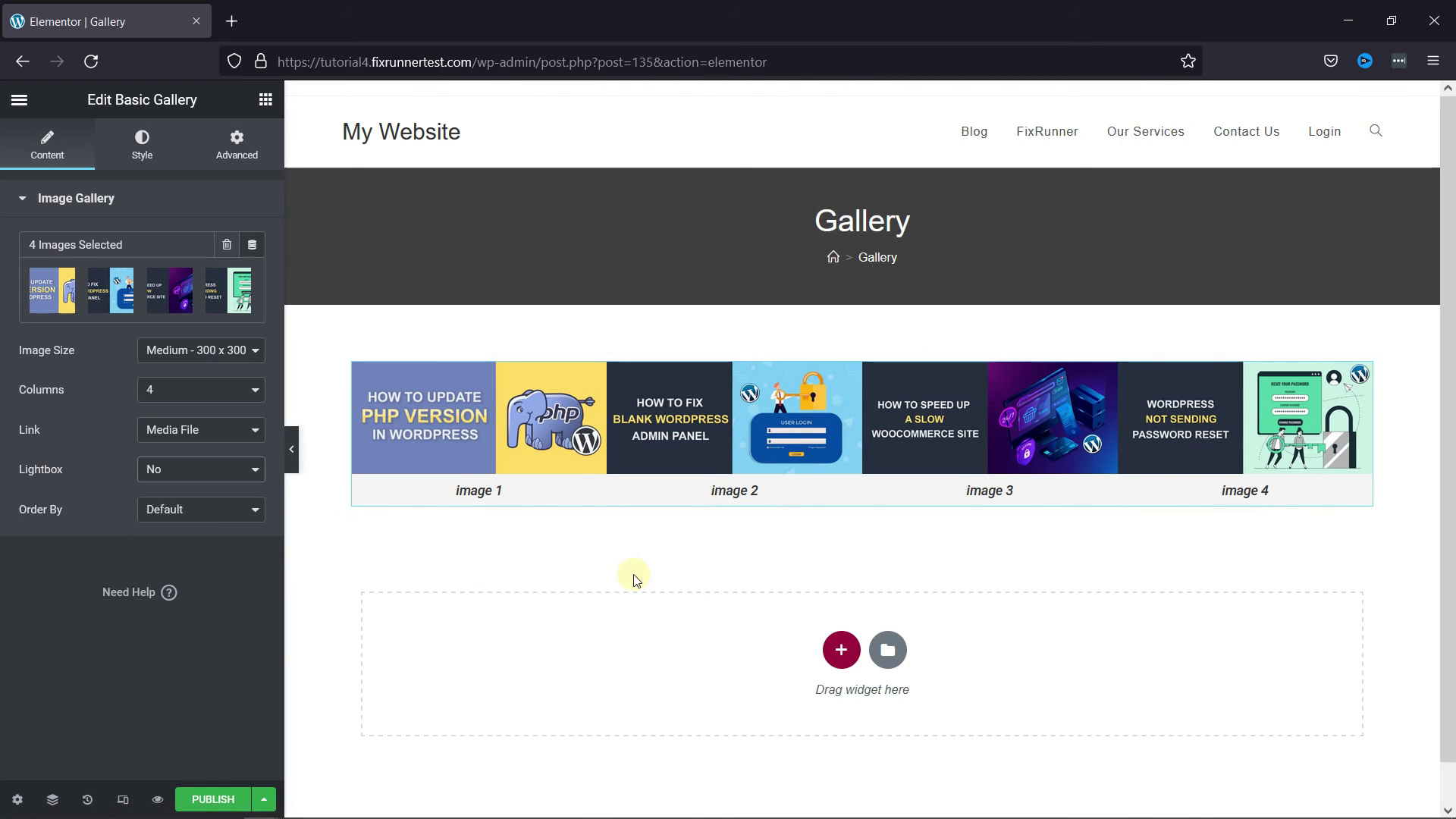
click(246, 470)
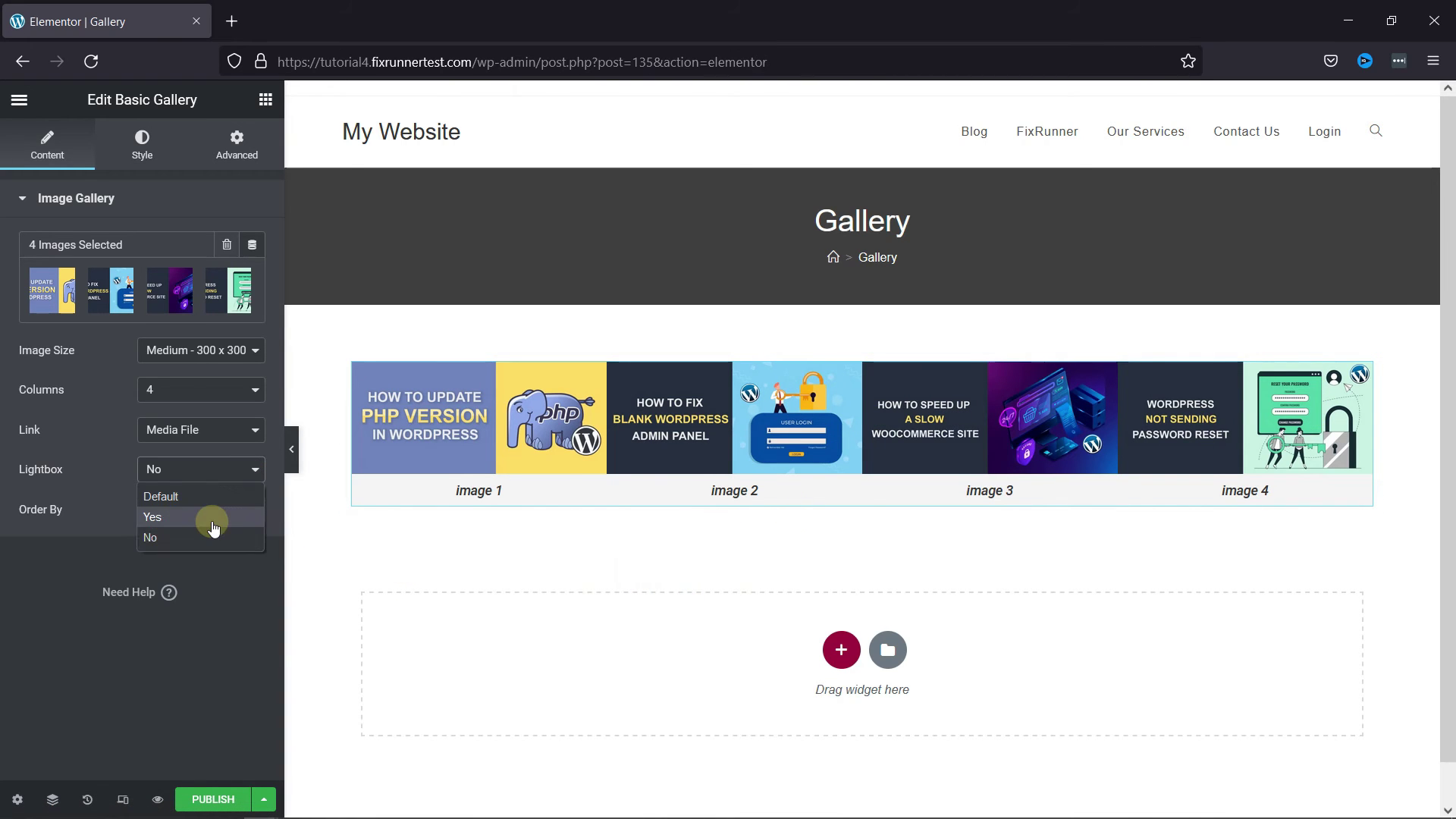
click(220, 518)
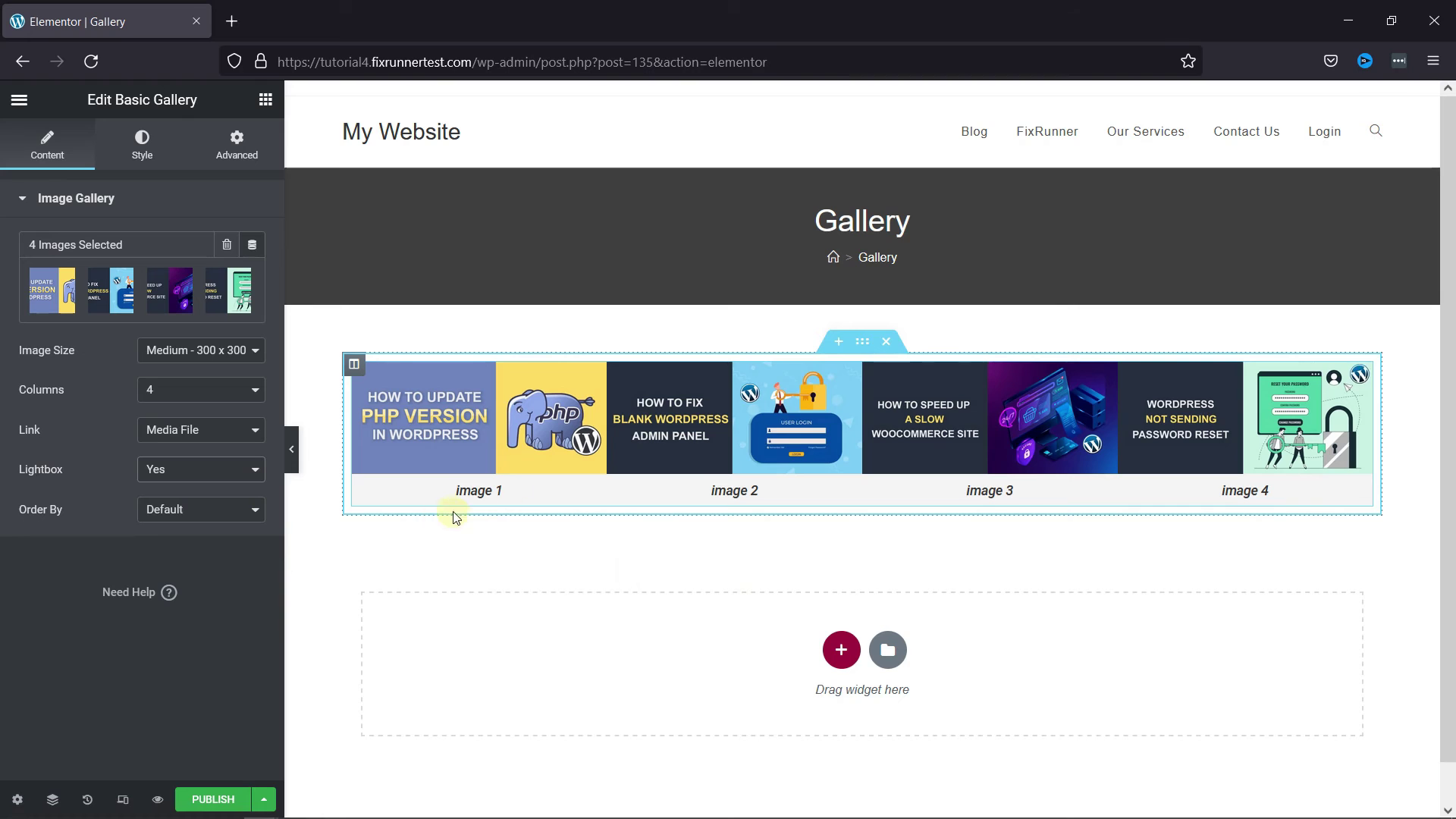
Review the Basic Gallery widget's style and advanced settings
click(142, 144)
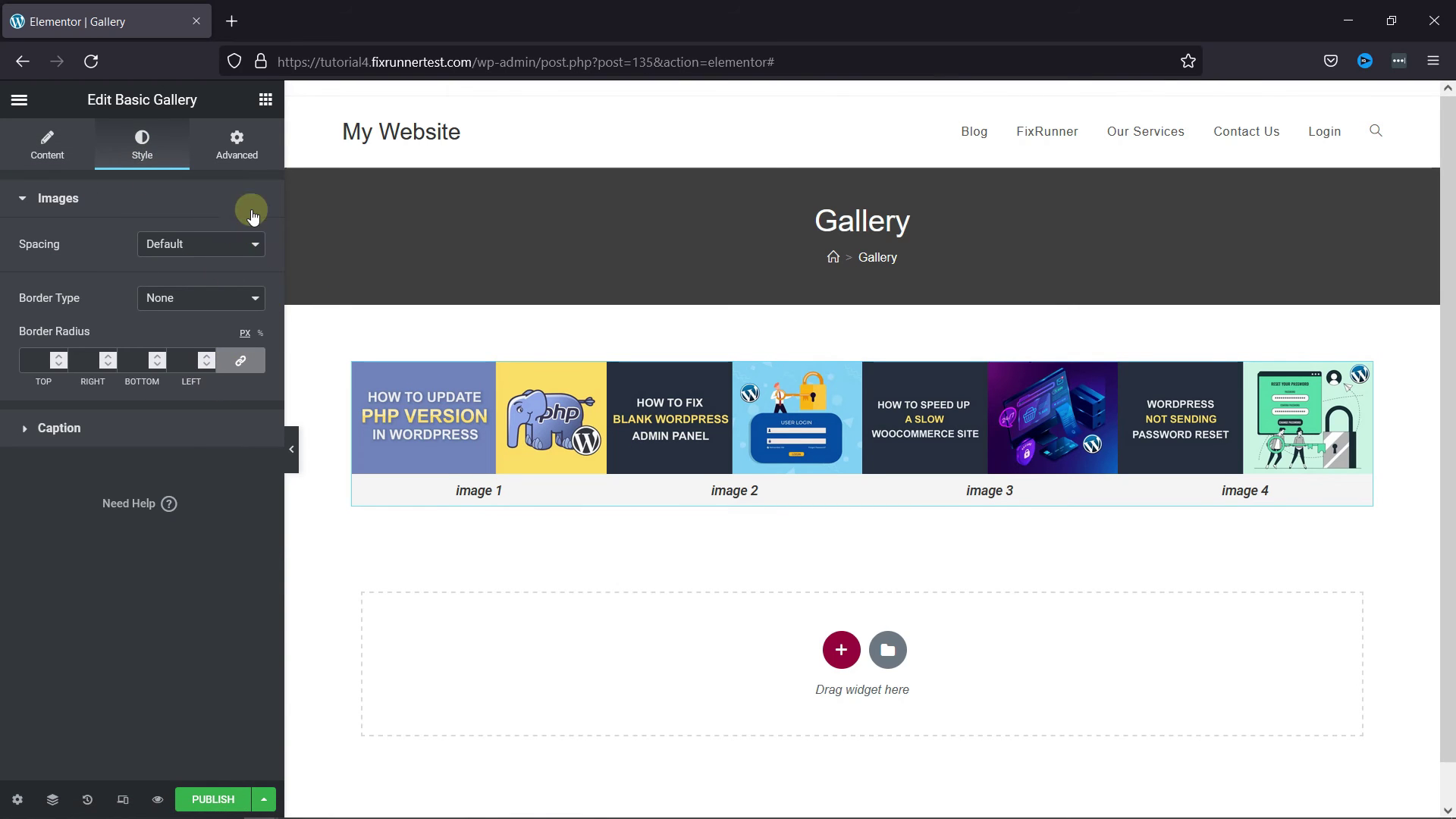
click(238, 152)
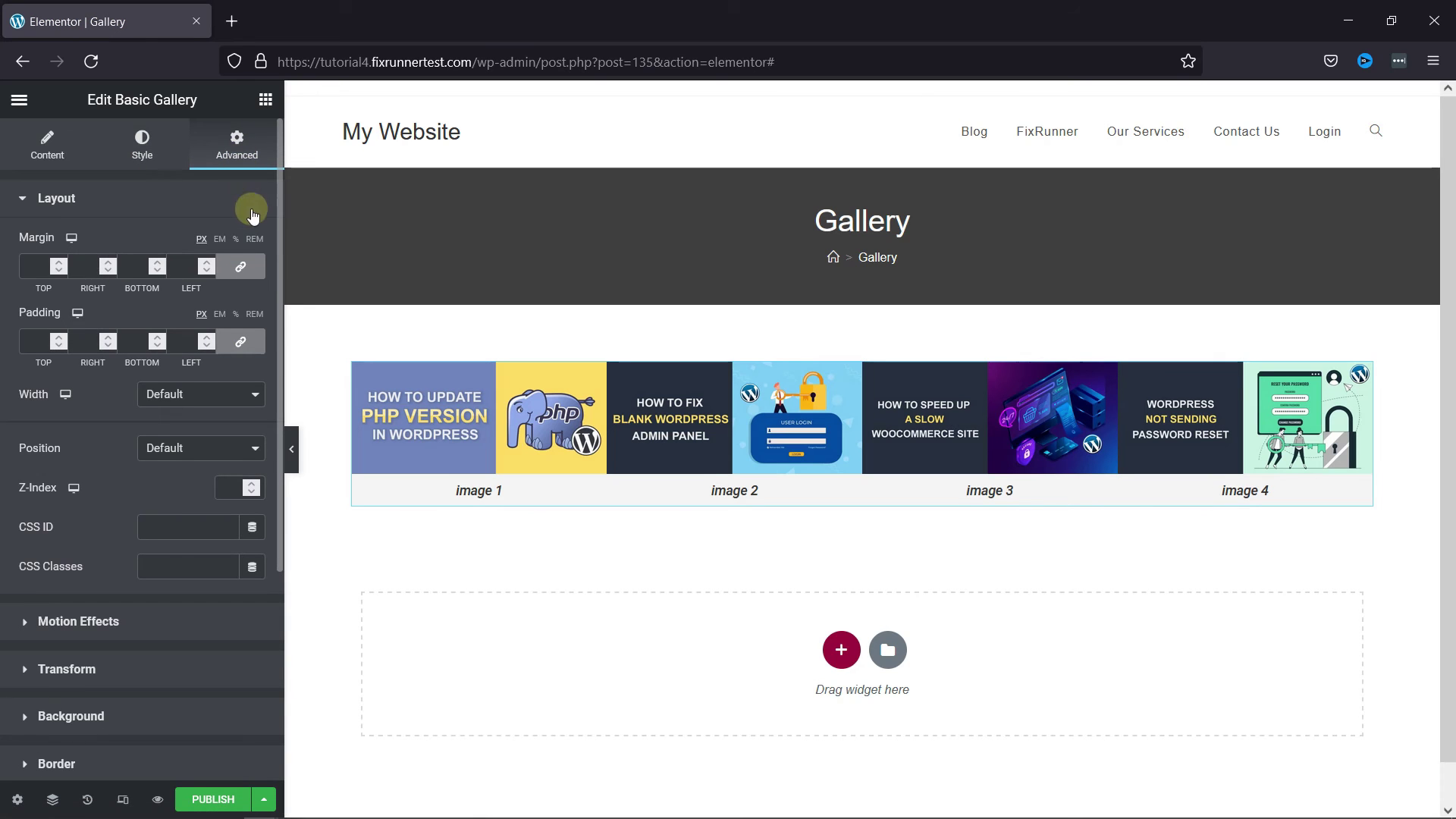
scroll(267, 322, down, 3)
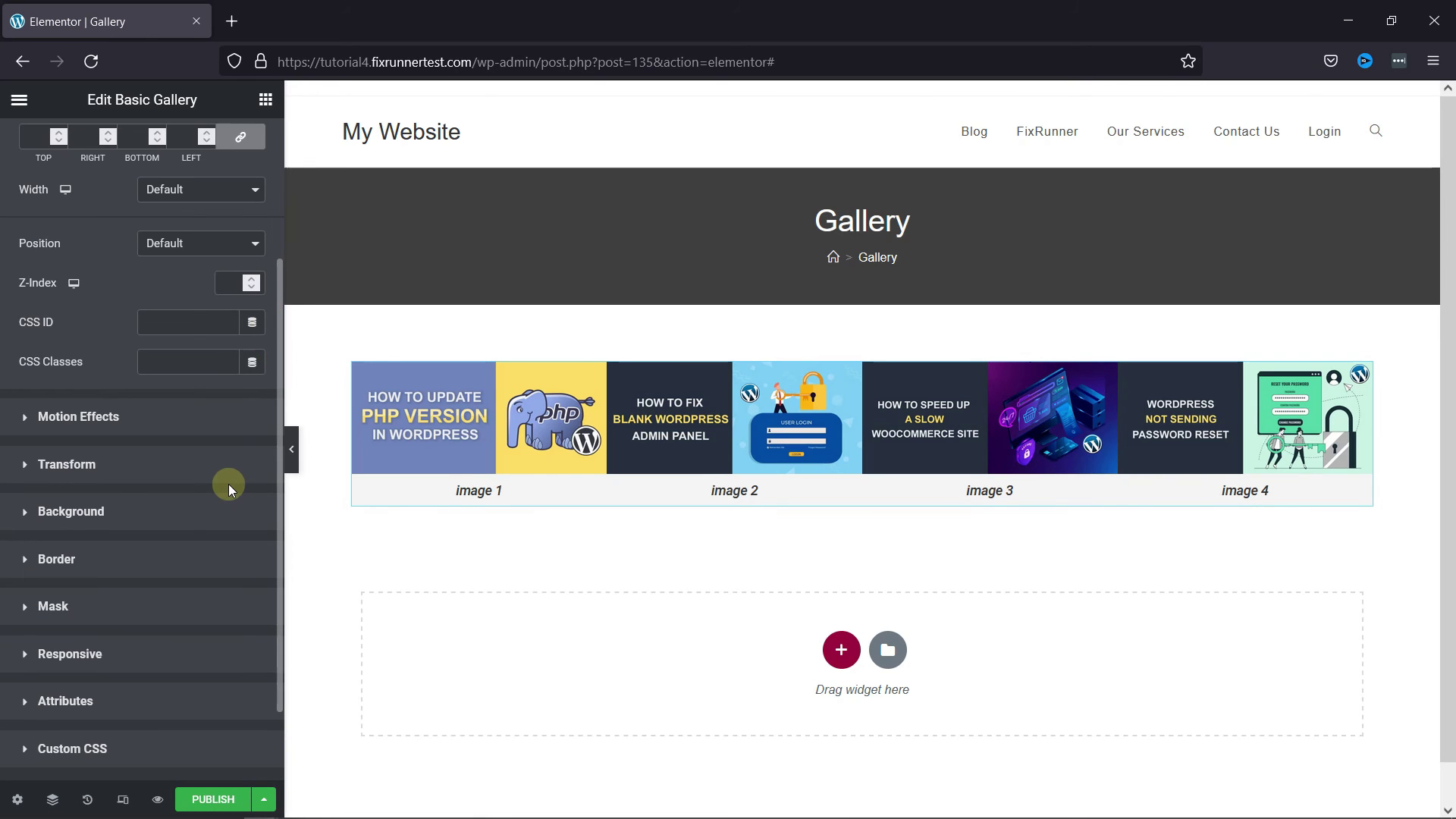
scroll(229, 484, up, 3)
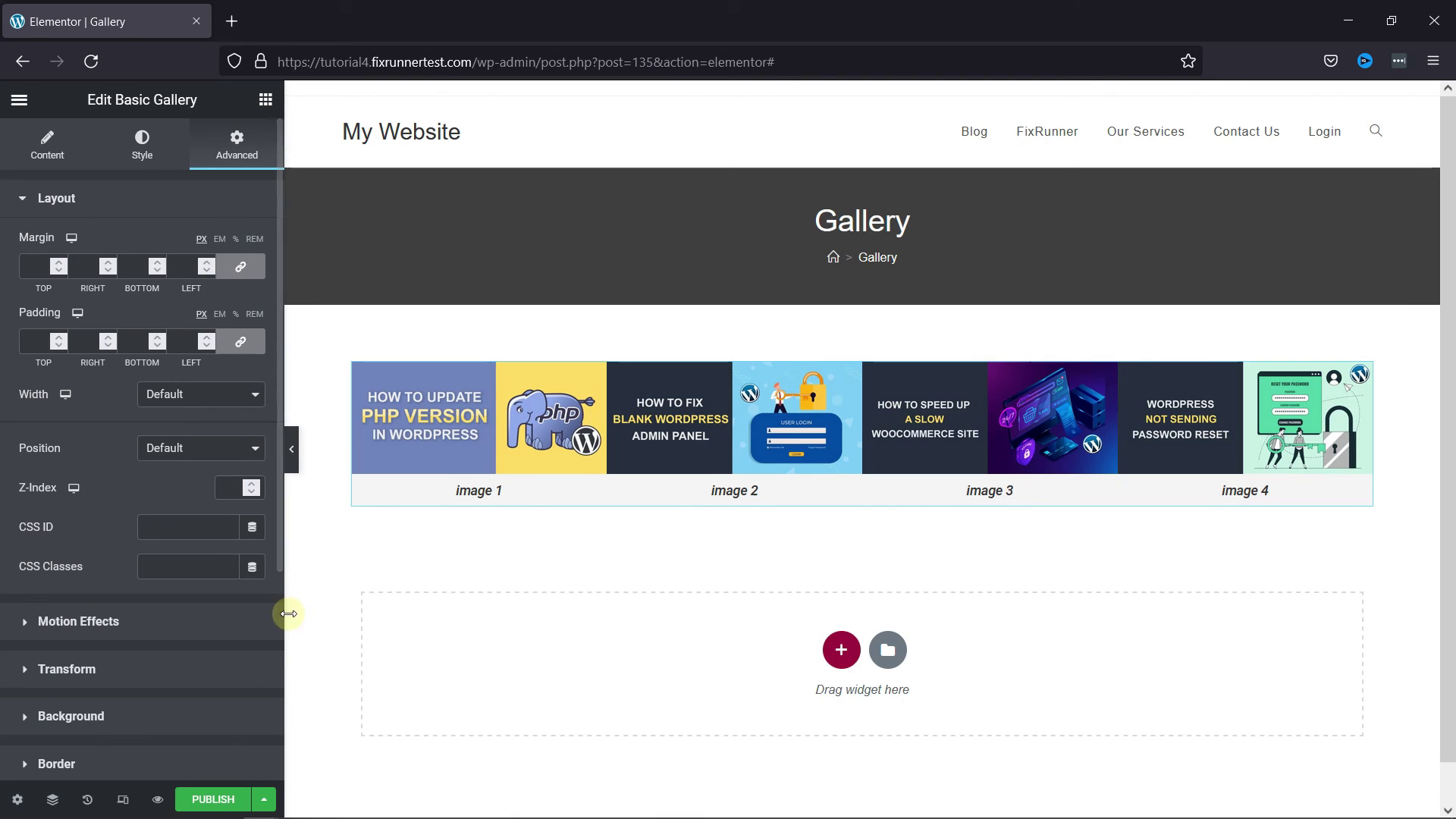
Publish the Gallery page and open its live version
click(213, 800)
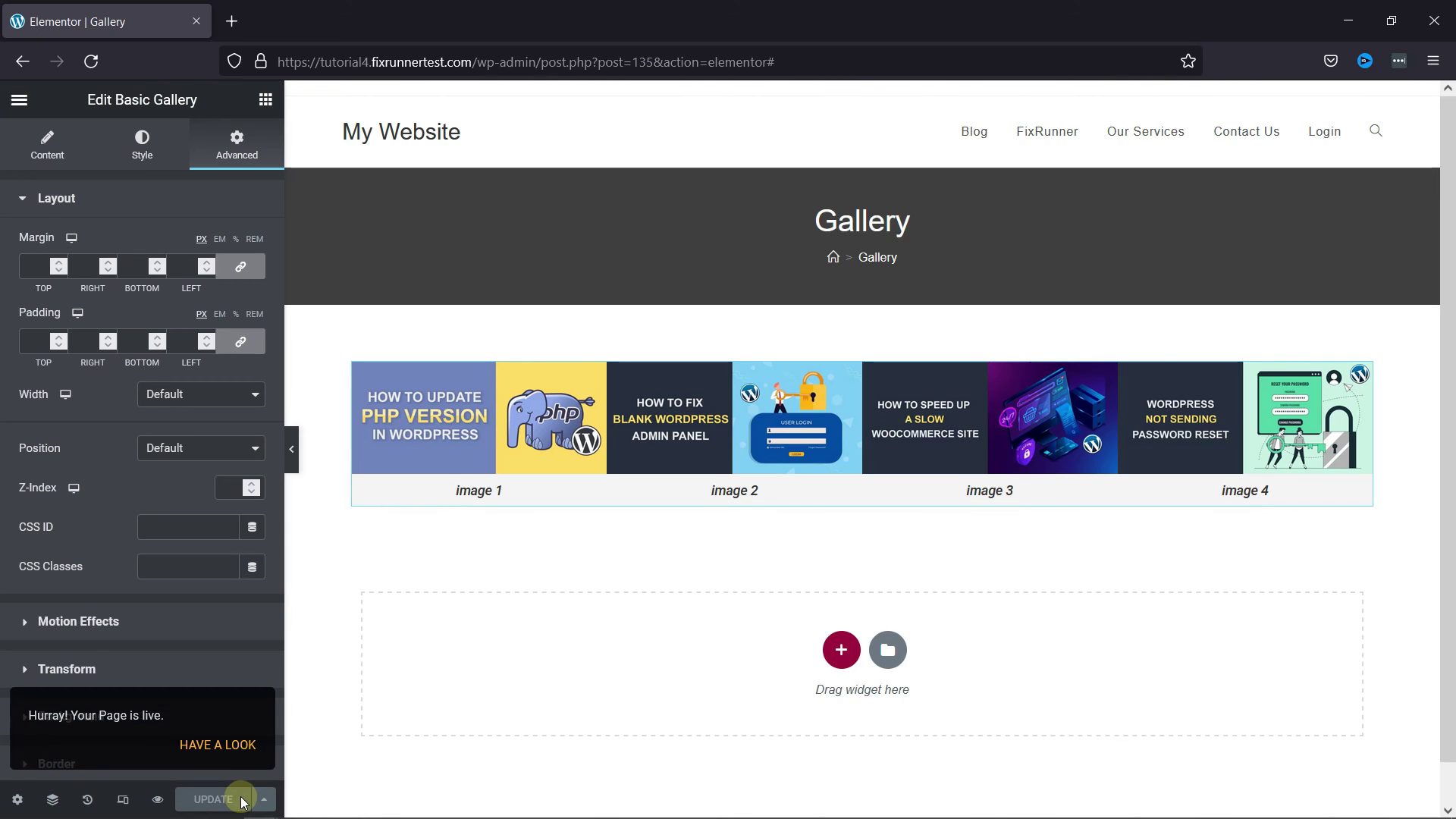
click(217, 748)
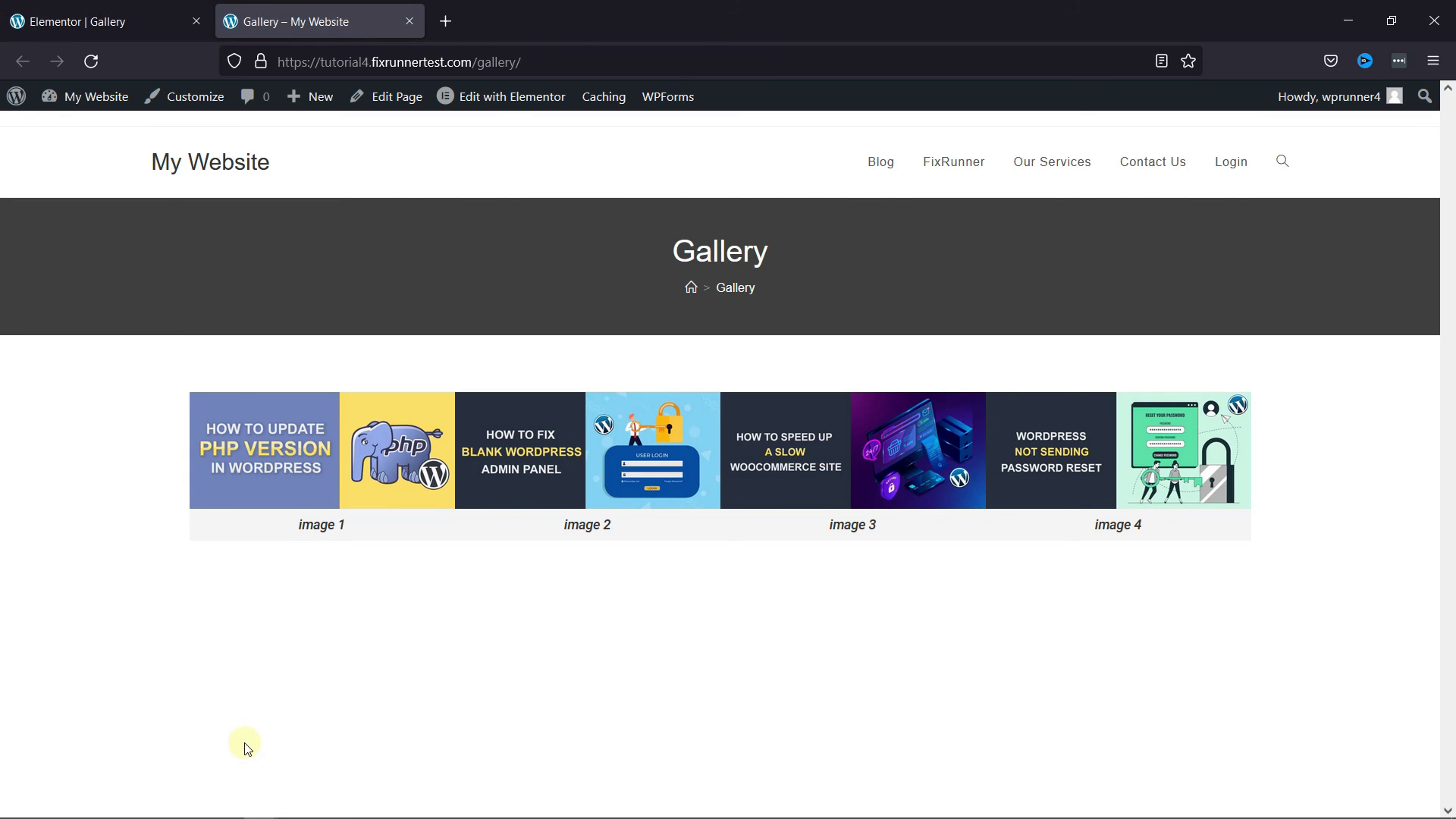
View the second gallery image enlarged on the live page and close all the open image overlays
click(535, 465)
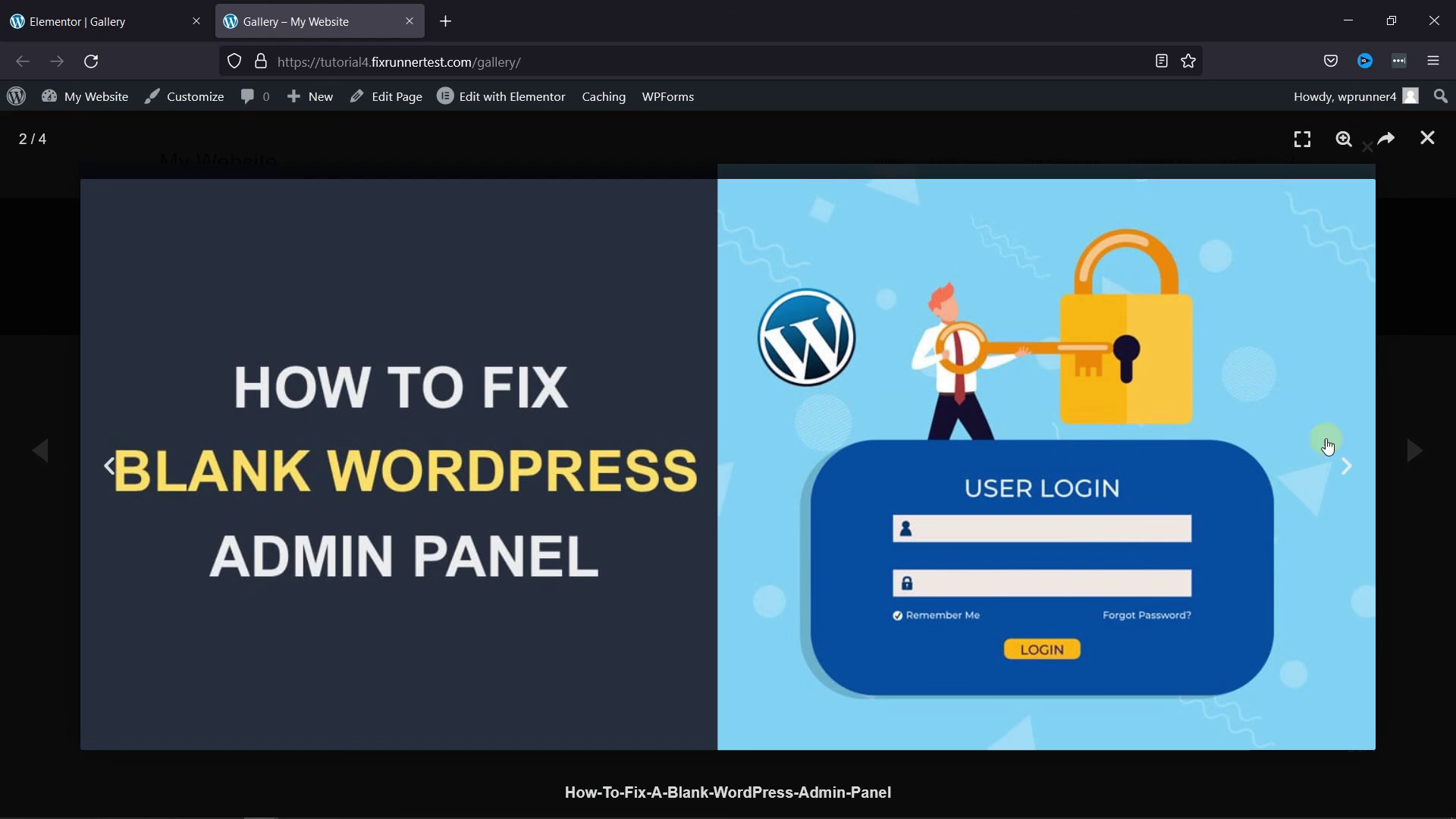
click(1428, 138)
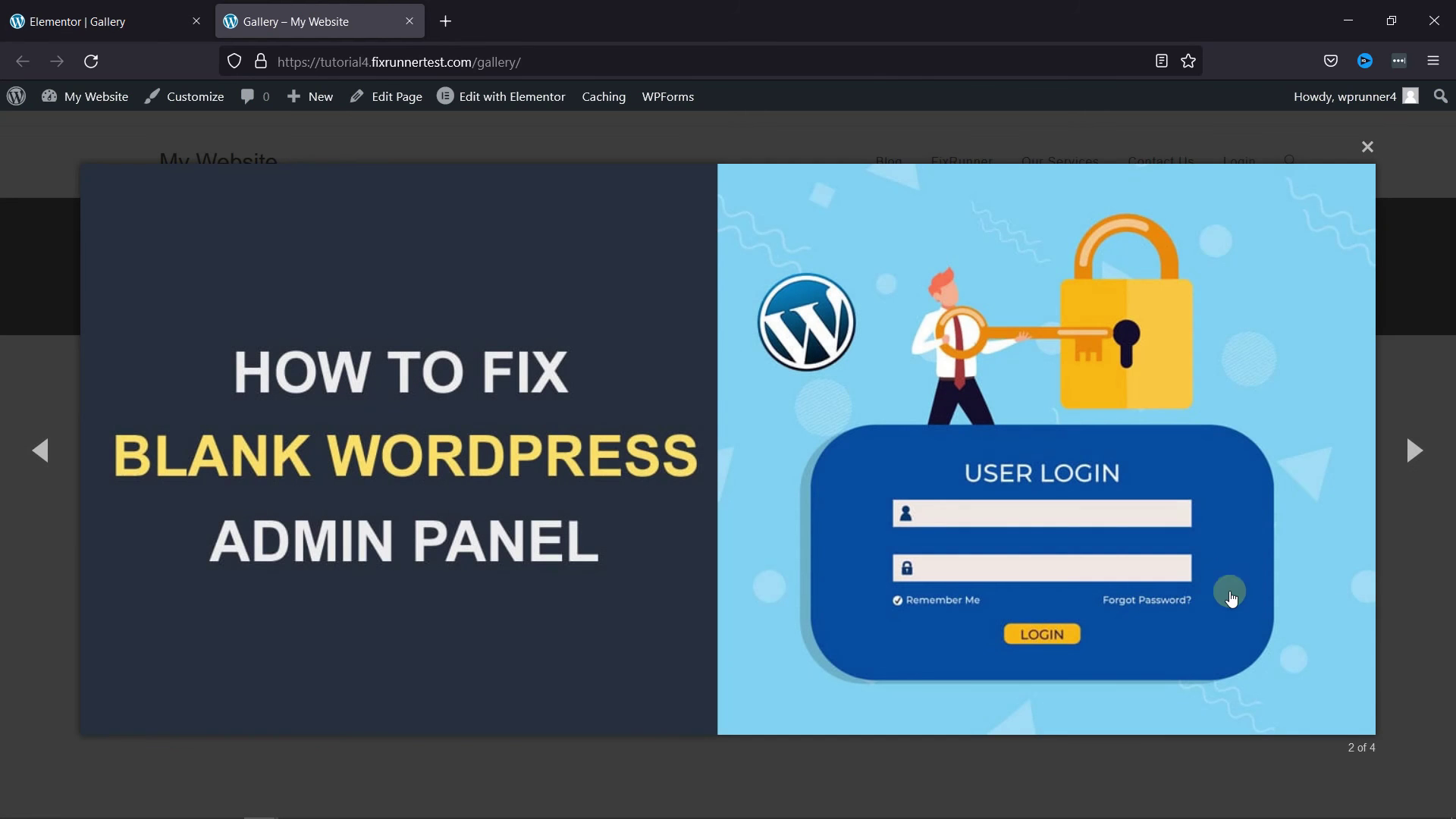
click(1367, 148)
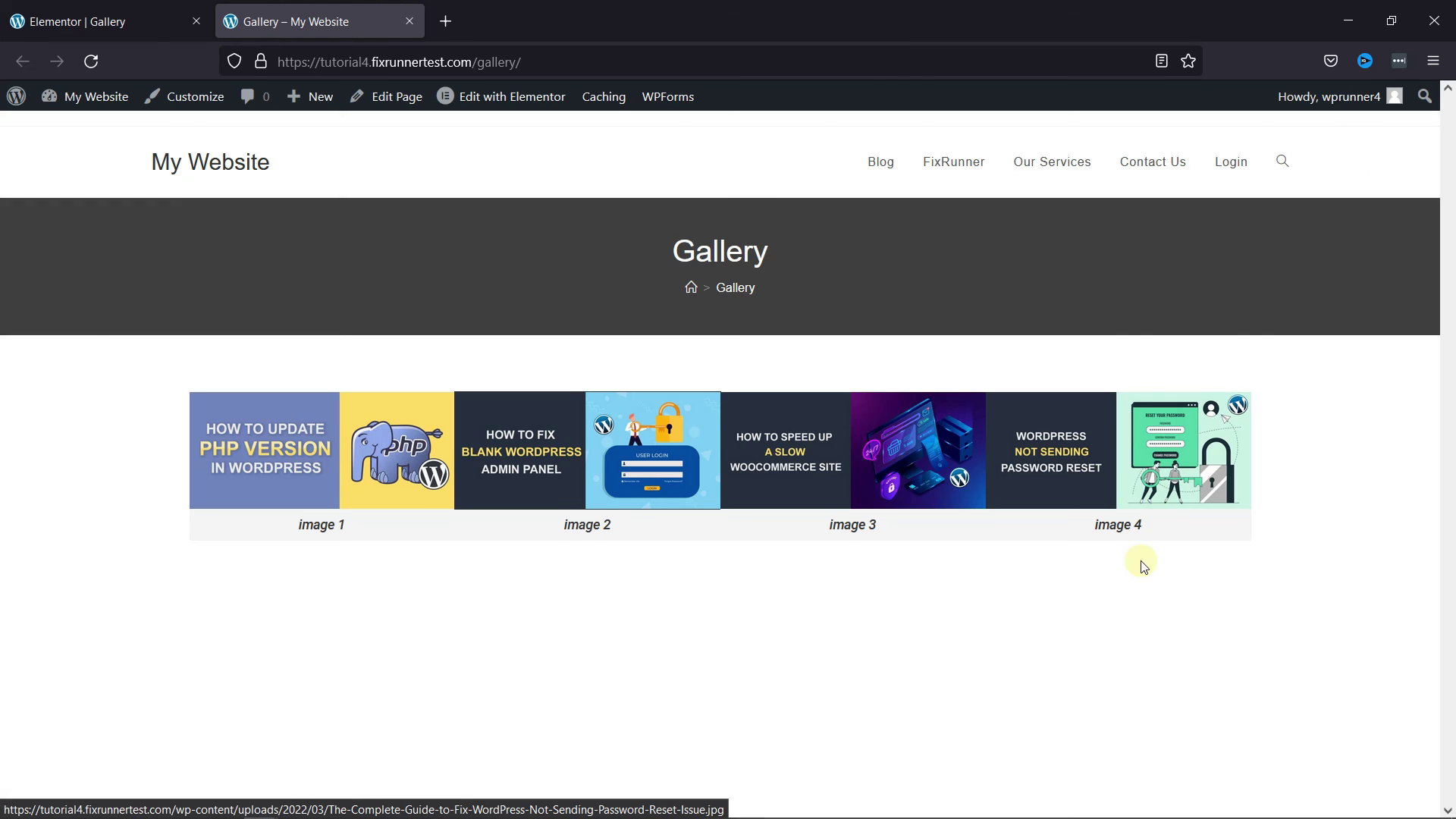